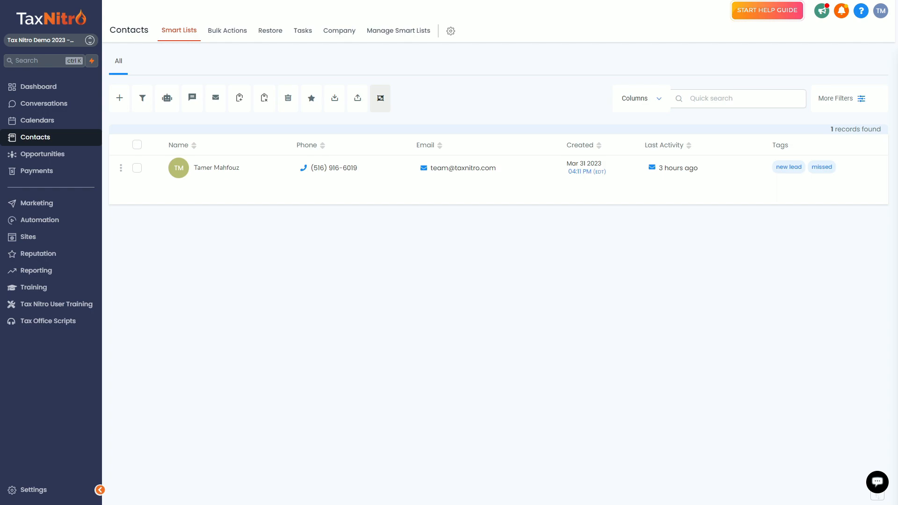
Switch to the Tax Nitro Dummy List spreadsheet in Google Sheets, widen its window and review the column headers in row 1
{"action": "left_click_drag", "start_coordinate": [897, 42], "coordinate": [500, 71]}
{"action": "left_click_drag", "start_coordinate": [550, 83], "coordinate": [502, 38]}
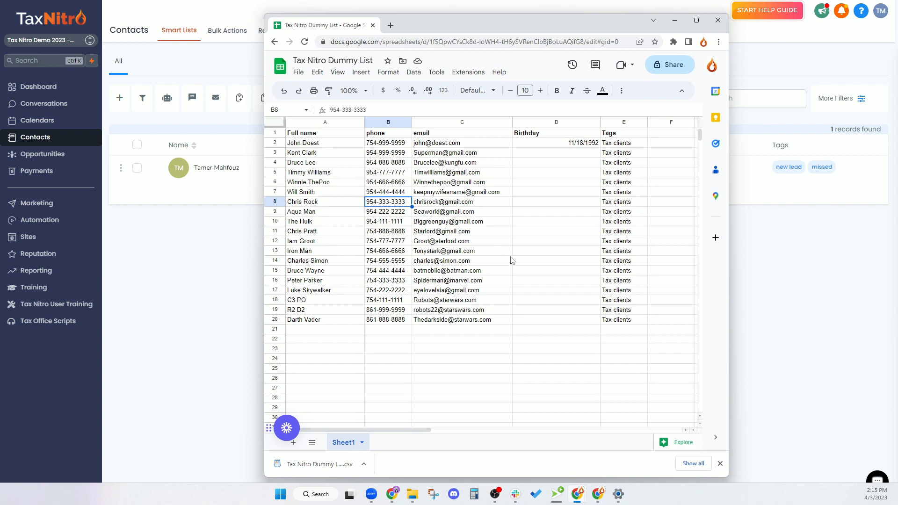
{"action": "left_click_drag", "start_coordinate": [729, 196], "coordinate": [803, 197]}
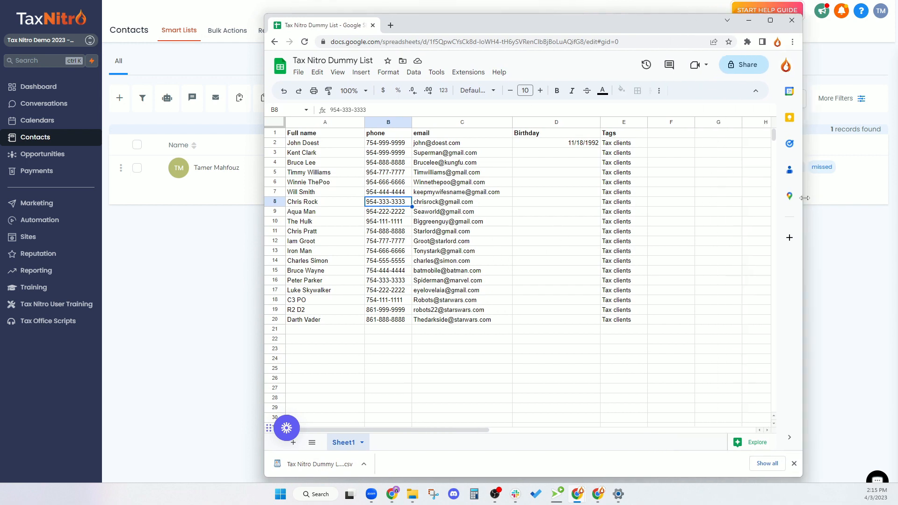
{"action": "left_click_drag", "start_coordinate": [318, 138], "coordinate": [594, 139]}
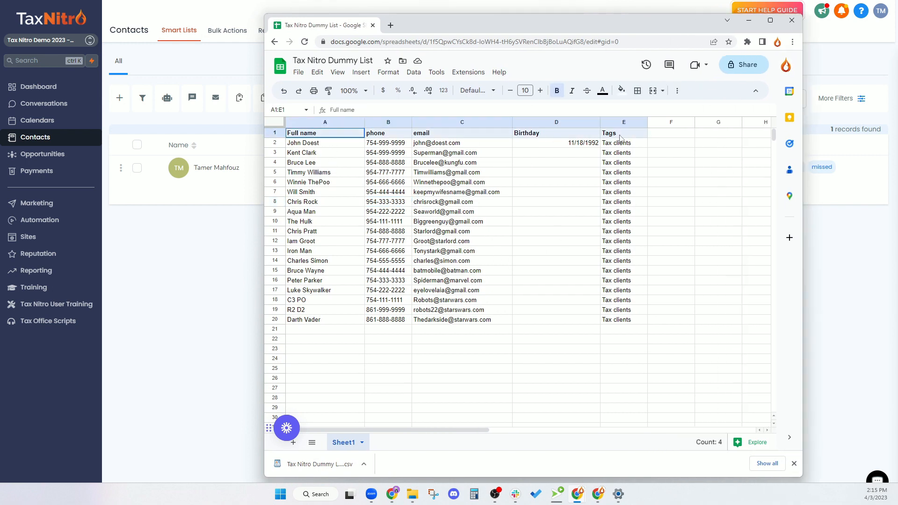
{"action": "left_click", "coordinate": [307, 136]}
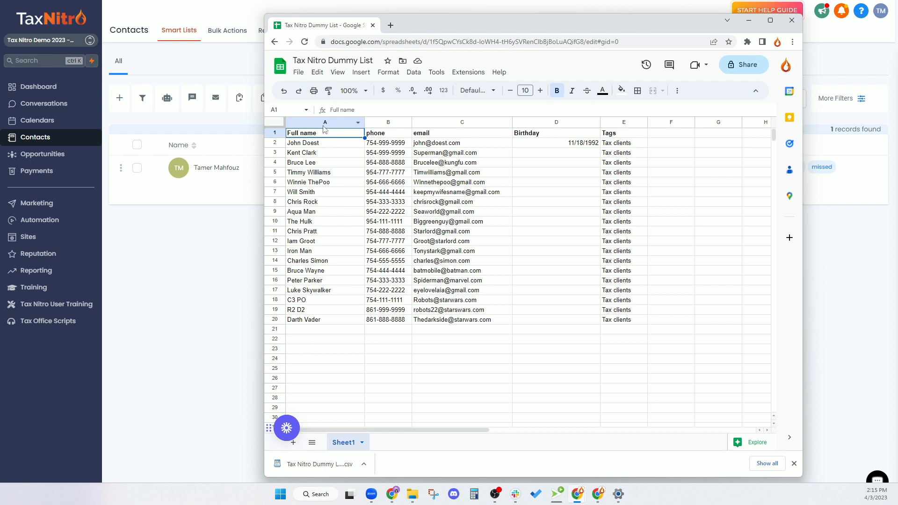
{"action": "left_click", "coordinate": [388, 136]}
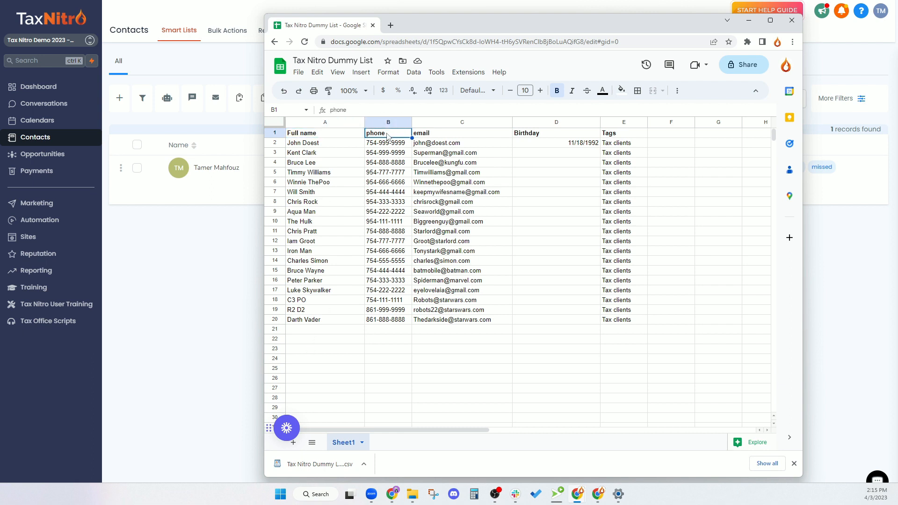
{"action": "left_click", "coordinate": [444, 137]}
{"action": "left_click", "coordinate": [625, 136]}
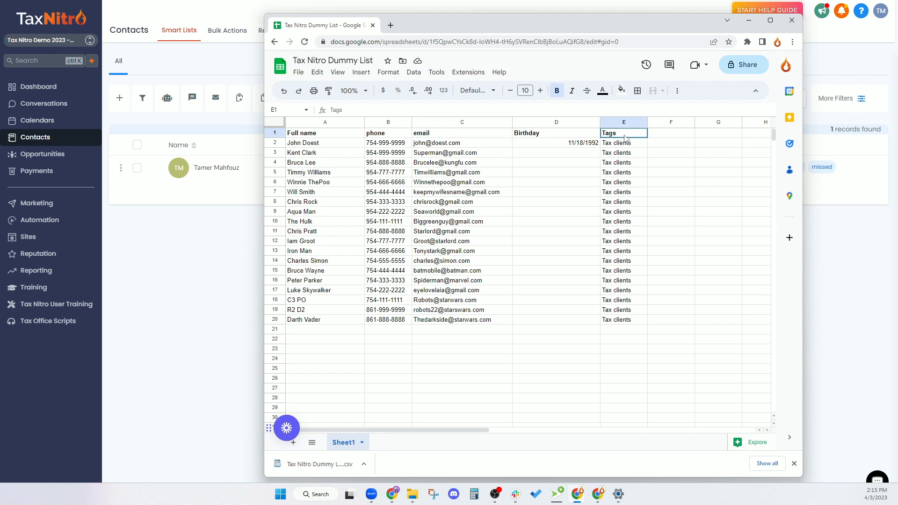
Rename the column D header as "Birthday (optional)" and dismiss the browser's download bar
{"action": "left_click_drag", "start_coordinate": [570, 137], "coordinate": [574, 315]}
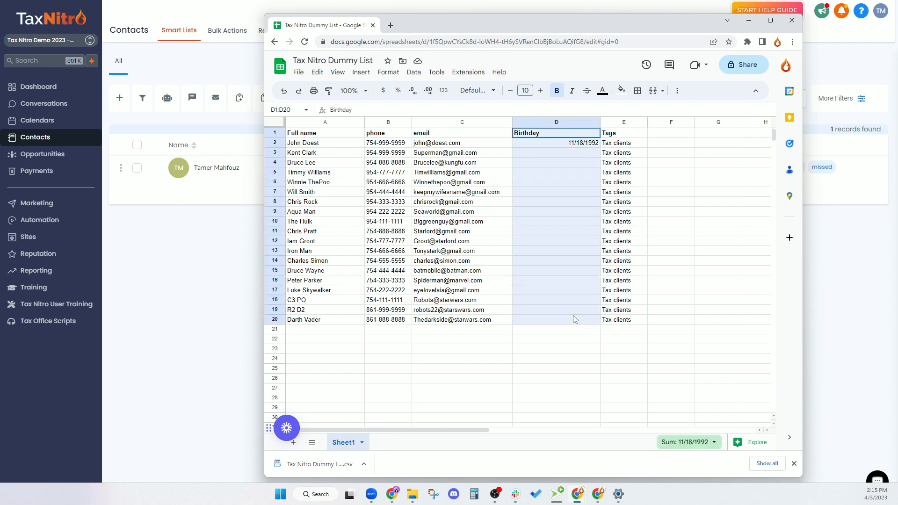
{"action": "left_click", "coordinate": [544, 133]}
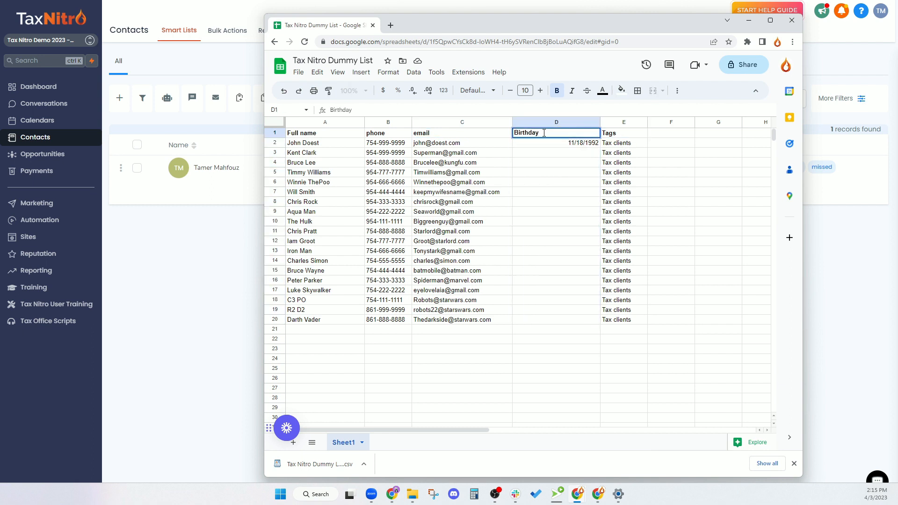
{"action": "type", "text": "(optional)"}
{"action": "key", "text": "Return"}
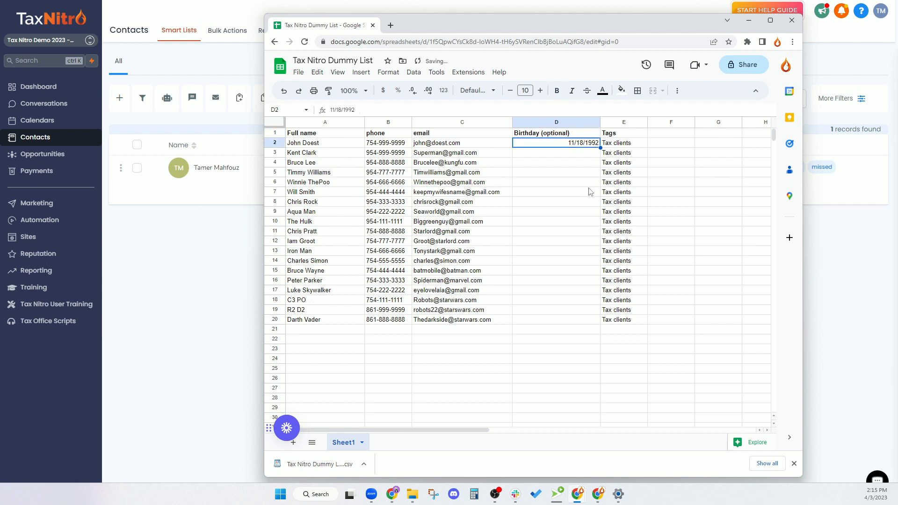
{"action": "left_click", "coordinate": [794, 463]}
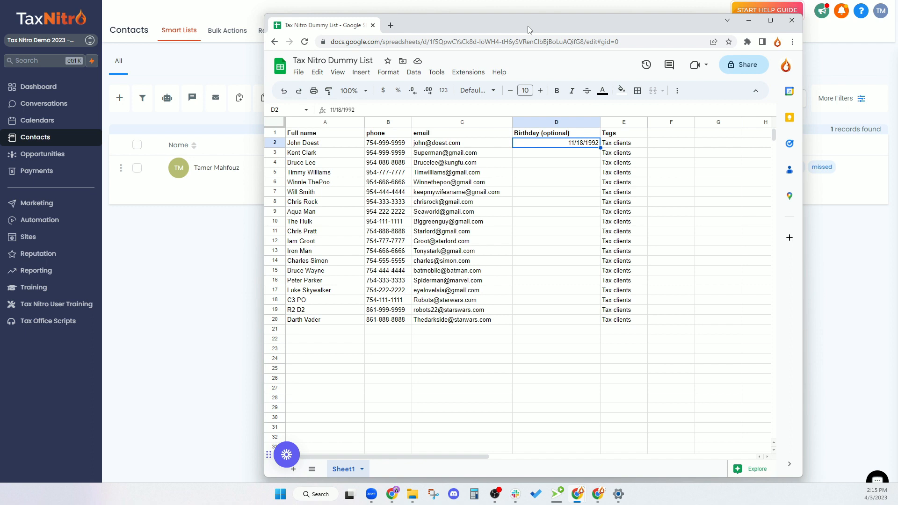
Examine the Birthday (optional) and Tags columns of the contact rows, checking the tag assigned to each contact
{"action": "left_click_drag", "start_coordinate": [546, 141], "coordinate": [565, 280]}
{"action": "left_click", "coordinate": [564, 289]}
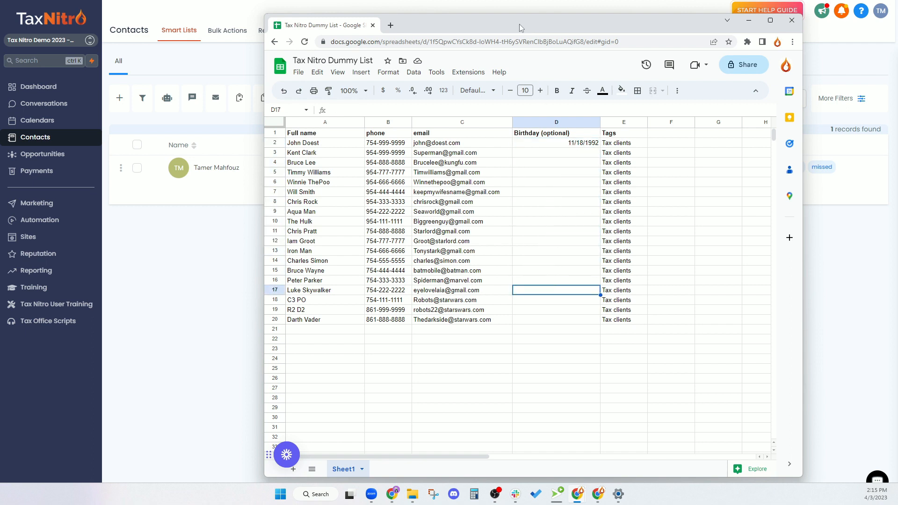
{"action": "left_click_drag", "start_coordinate": [521, 23], "coordinate": [538, 14]}
{"action": "left_click_drag", "start_coordinate": [634, 134], "coordinate": [656, 312]}
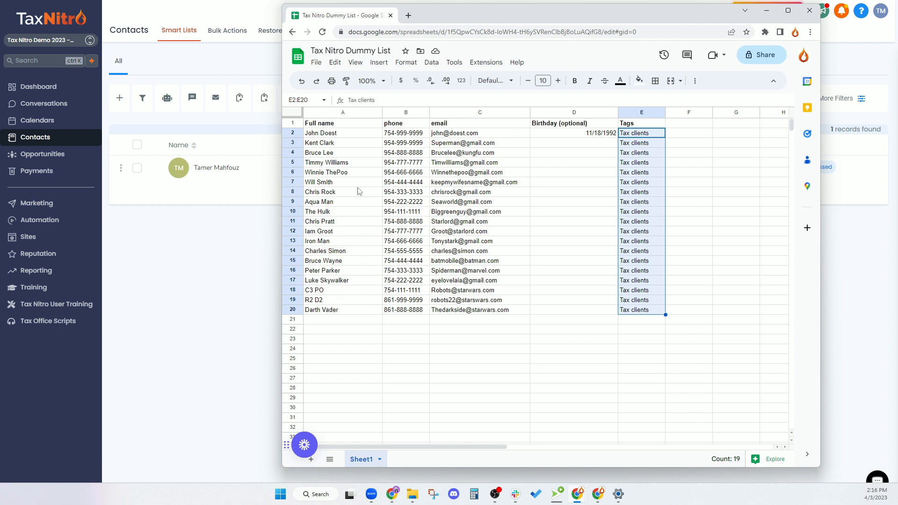
{"action": "left_click", "coordinate": [567, 223]}
{"action": "left_click_drag", "start_coordinate": [636, 136], "coordinate": [662, 311]}
{"action": "left_click", "coordinate": [695, 311]}
{"action": "left_click_drag", "start_coordinate": [655, 134], "coordinate": [657, 312]}
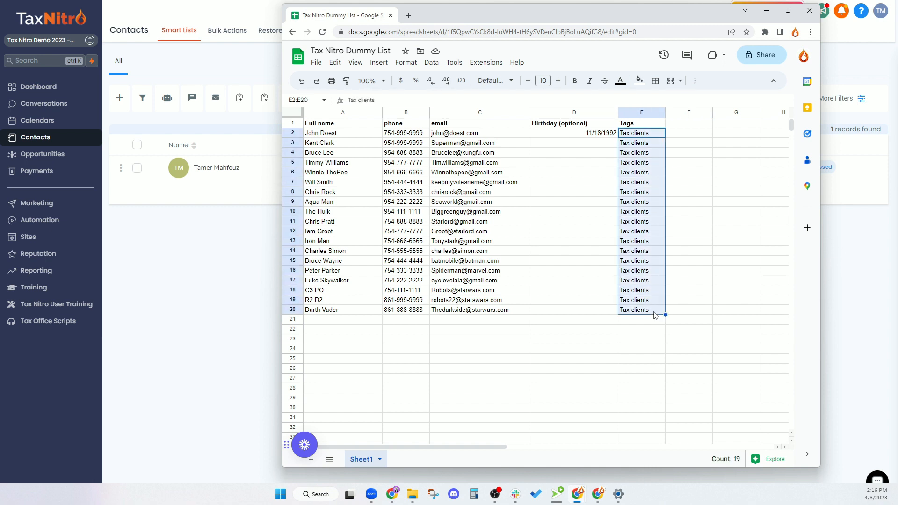
{"action": "left_click", "coordinate": [590, 214]}
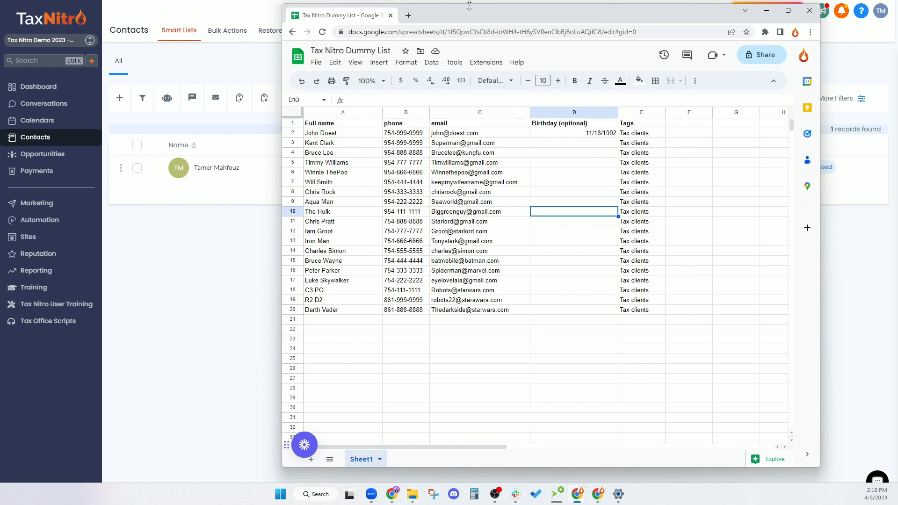
Examine the whole contact table in A1:E20, from the header row to the last contact
{"action": "left_click_drag", "start_coordinate": [469, 6], "coordinate": [452, 31]}
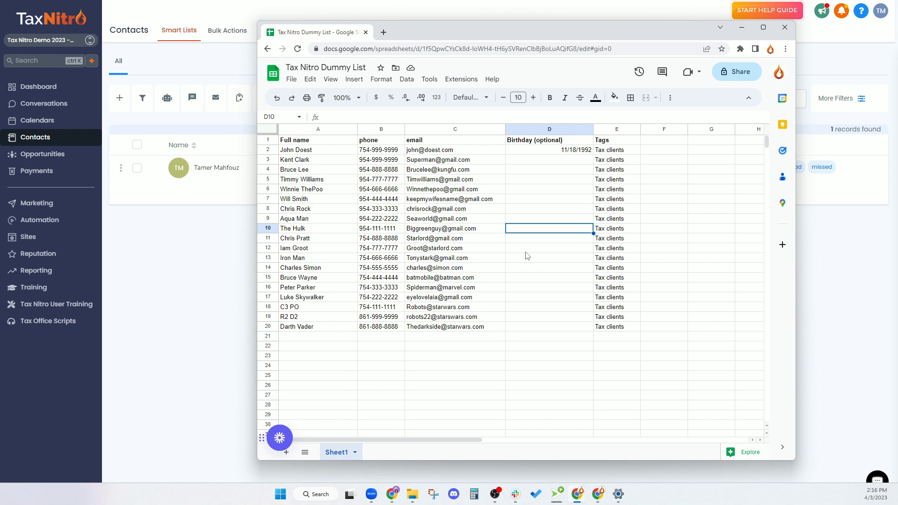
{"action": "left_click_drag", "start_coordinate": [497, 35], "coordinate": [462, 42]}
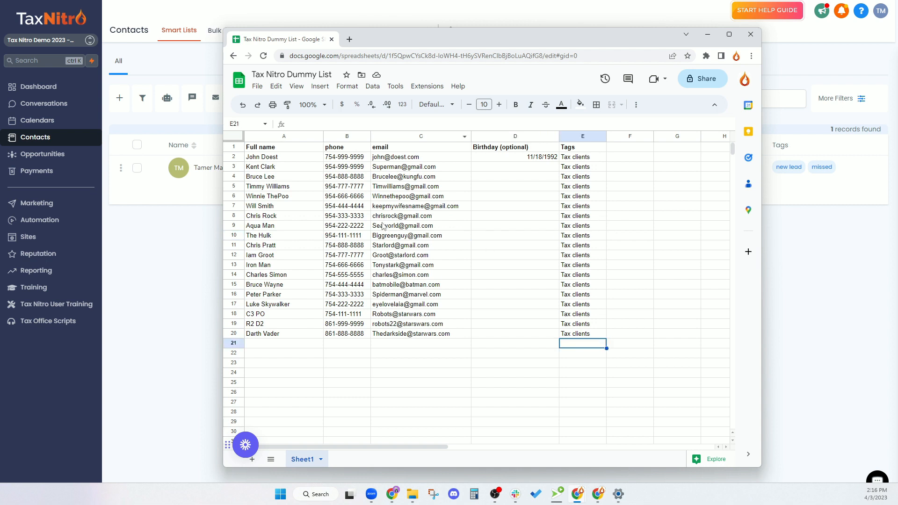
{"action": "left_click_drag", "start_coordinate": [286, 149], "coordinate": [589, 339]}
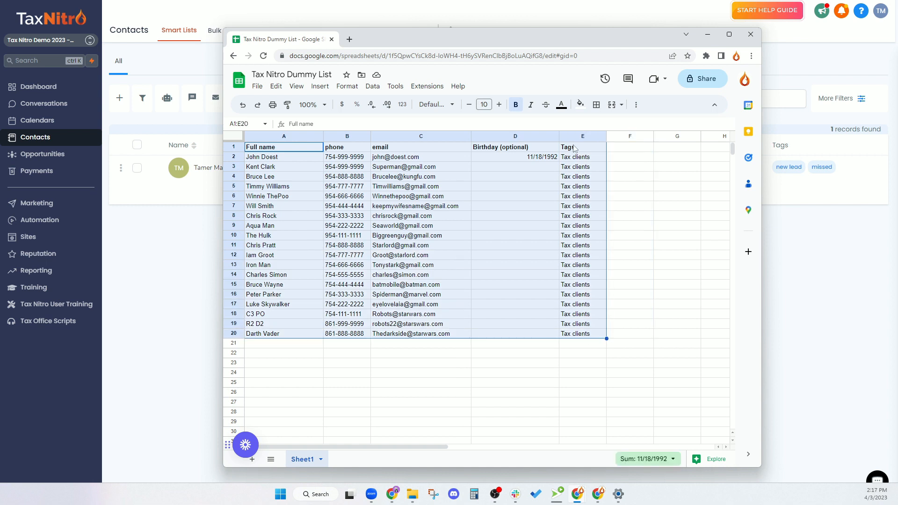
{"action": "left_click", "coordinate": [575, 152]}
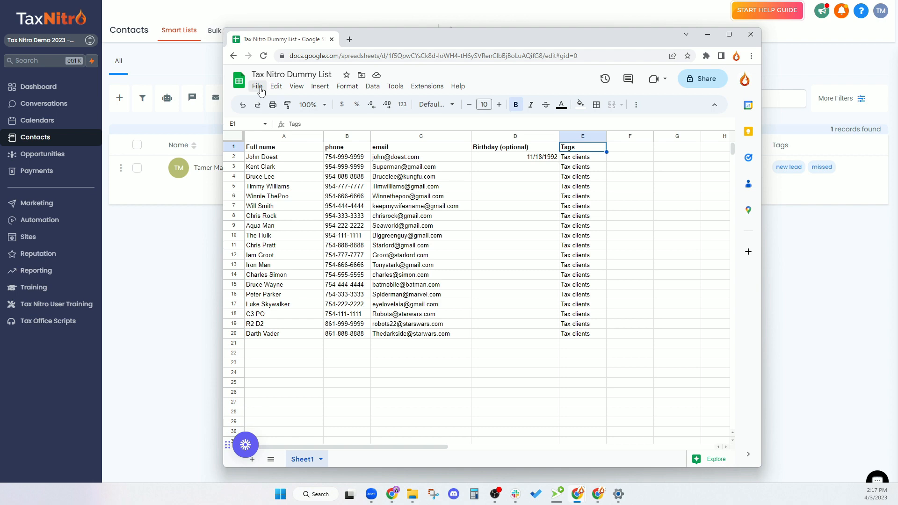
{"action": "left_click", "coordinate": [258, 87]}
{"action": "left_click", "coordinate": [531, 211]}
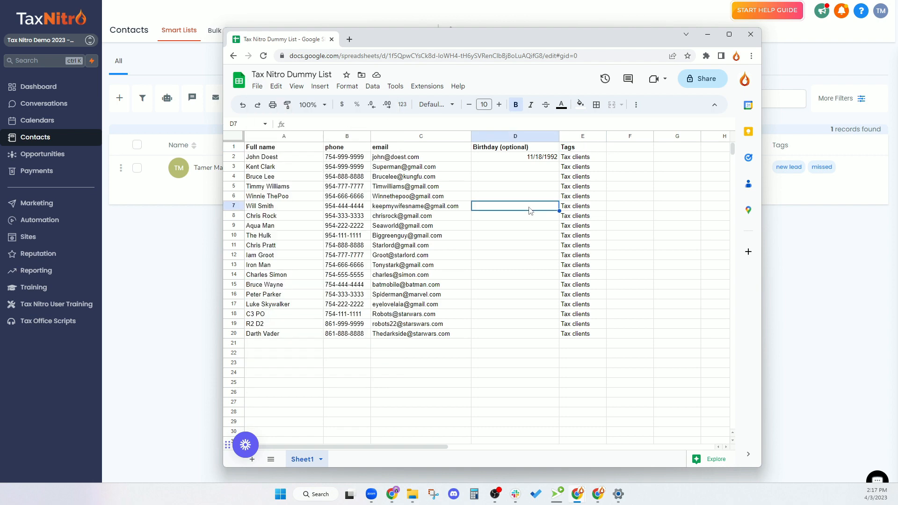
{"action": "left_click_drag", "start_coordinate": [580, 149], "coordinate": [289, 334]}
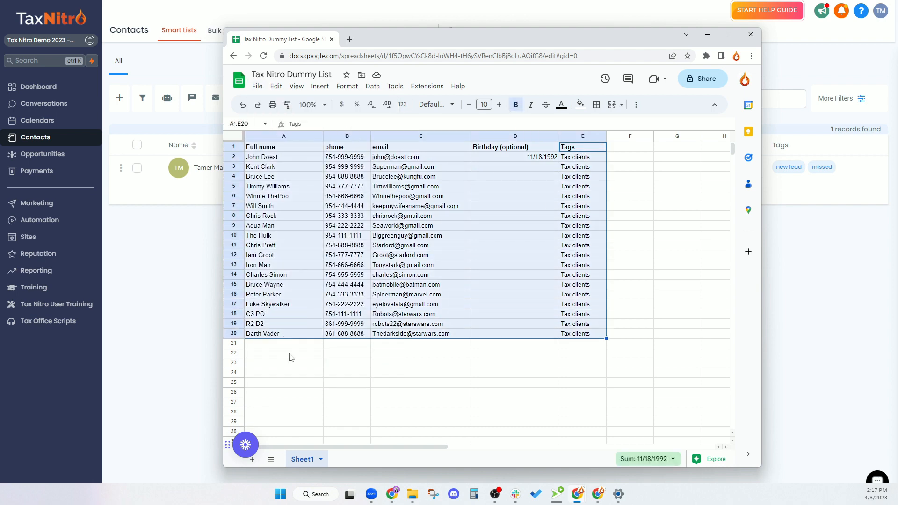
{"action": "left_click", "coordinate": [401, 363]}
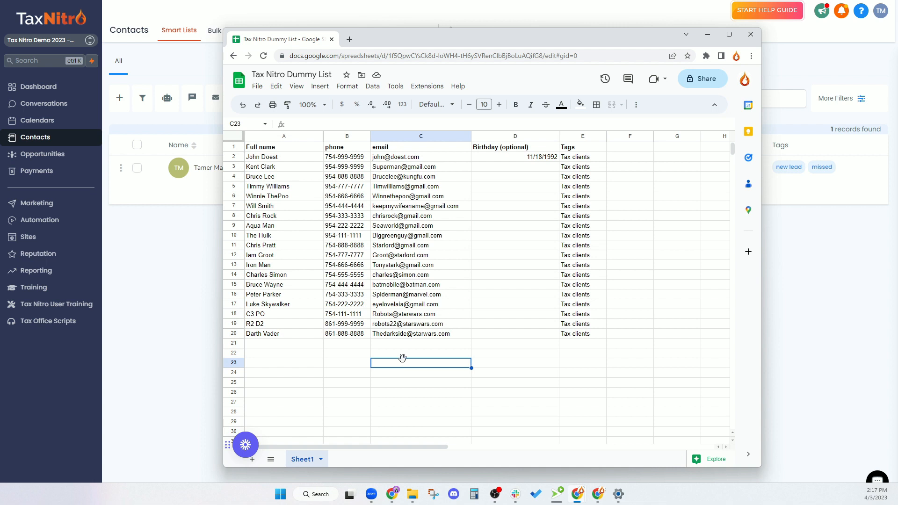
Download the spreadsheet as a Comma Separated Values (.csv) file
{"action": "left_click", "coordinate": [258, 87]}
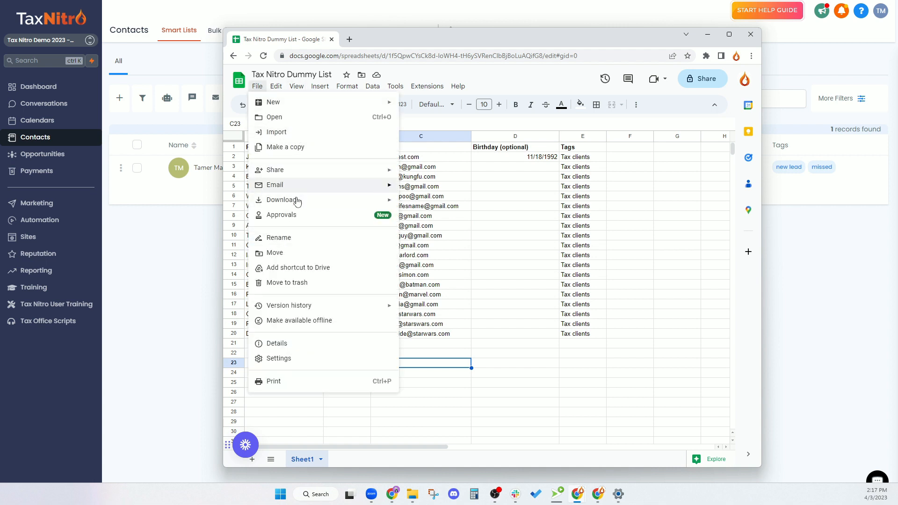
{"action": "mouse_move", "coordinate": [307, 208]}
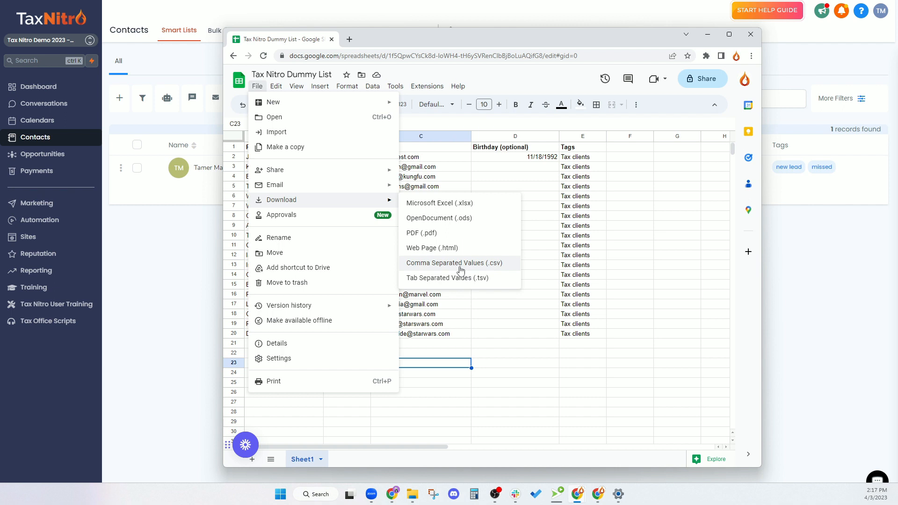
{"action": "left_click", "coordinate": [460, 270]}
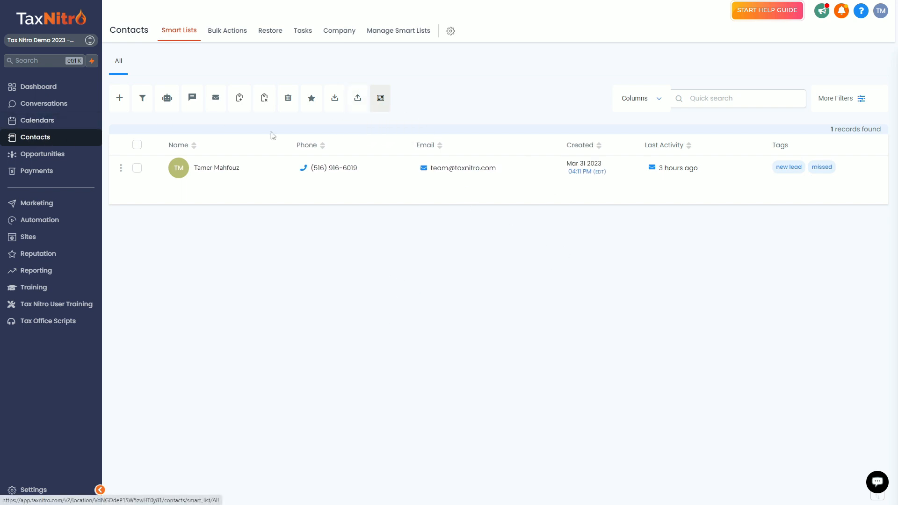
Start a contact import in TaxNitro, upload Tax Nitro Dummy List - Sheet1.csv and continue to column mapping
{"action": "left_click", "coordinate": [356, 103]}
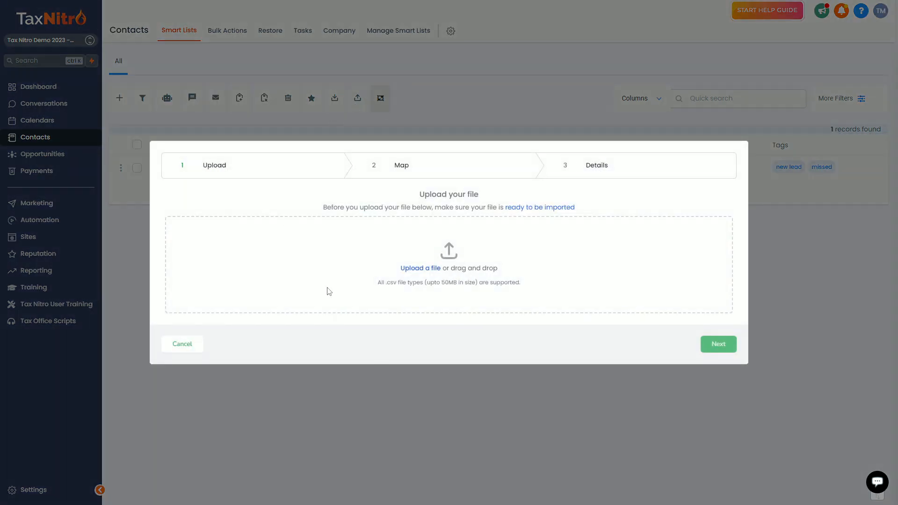
{"action": "left_click", "coordinate": [418, 275]}
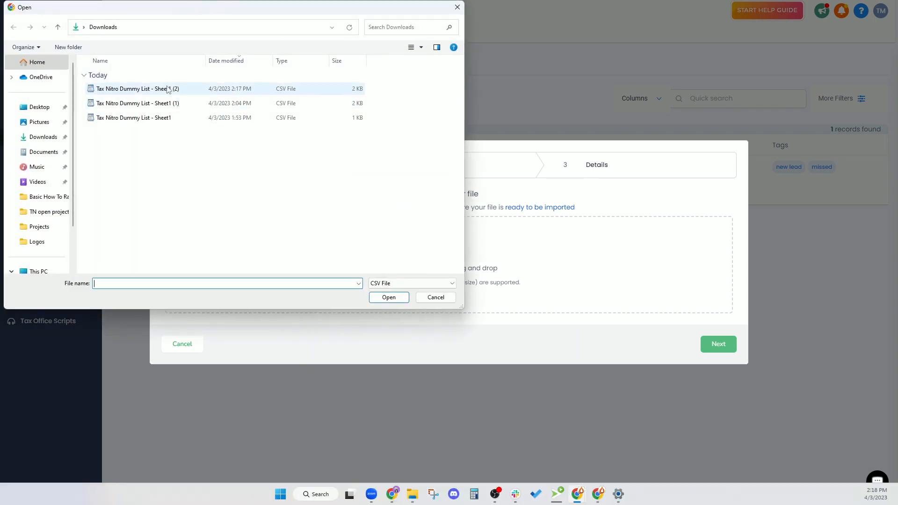
{"action": "double_click", "coordinate": [147, 118]}
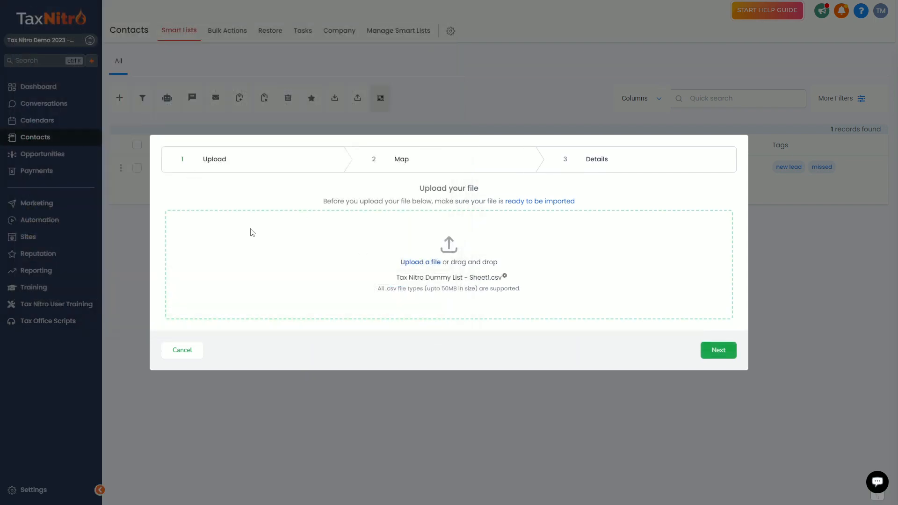
{"action": "left_click", "coordinate": [719, 350]}
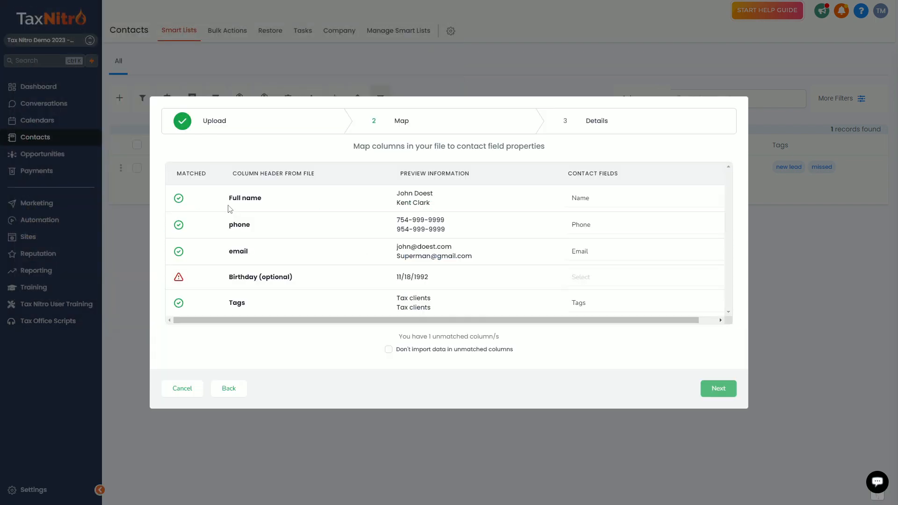
Review how the file's column headers match the contact fields, paying attention to the unmatched Birthday (optional) column
{"action": "left_click_drag", "start_coordinate": [220, 198], "coordinate": [311, 293]}
{"action": "left_click", "coordinate": [253, 296]}
{"action": "left_click_drag", "start_coordinate": [253, 298], "coordinate": [222, 300]}
{"action": "left_click_drag", "start_coordinate": [289, 279], "coordinate": [208, 226]}
{"action": "left_click_drag", "start_coordinate": [281, 202], "coordinate": [202, 199]}
{"action": "left_click", "coordinate": [202, 199]}
{"action": "left_click_drag", "start_coordinate": [229, 228], "coordinate": [284, 228]}
{"action": "left_click_drag", "start_coordinate": [219, 254], "coordinate": [255, 254]}
{"action": "left_click", "coordinate": [194, 281]}
{"action": "left_click_drag", "start_coordinate": [315, 282], "coordinate": [214, 282]}
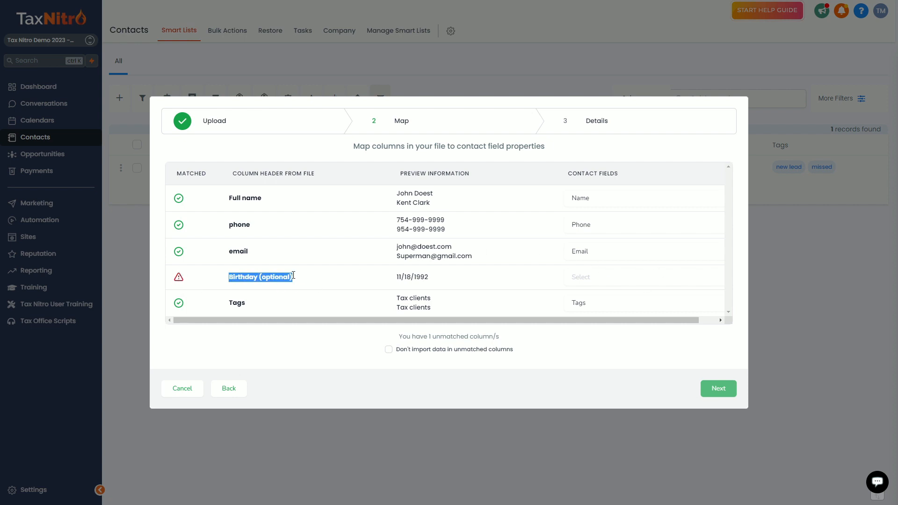
Map the Birthday (optional) column to the Birthday contact field
{"action": "left_click", "coordinate": [549, 280]}
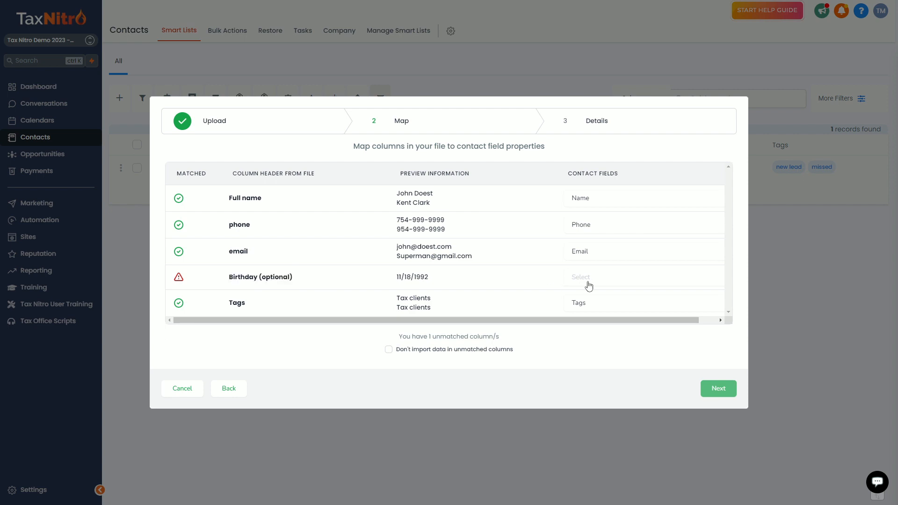
{"action": "left_click", "coordinate": [589, 280]}
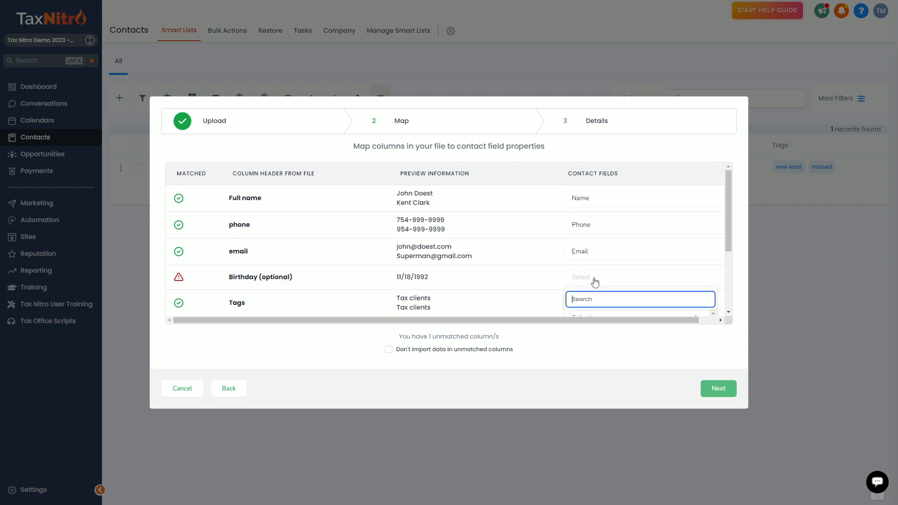
{"action": "scroll", "coordinate": [633, 262], "scroll_direction": "down", "scroll_amount": 3}
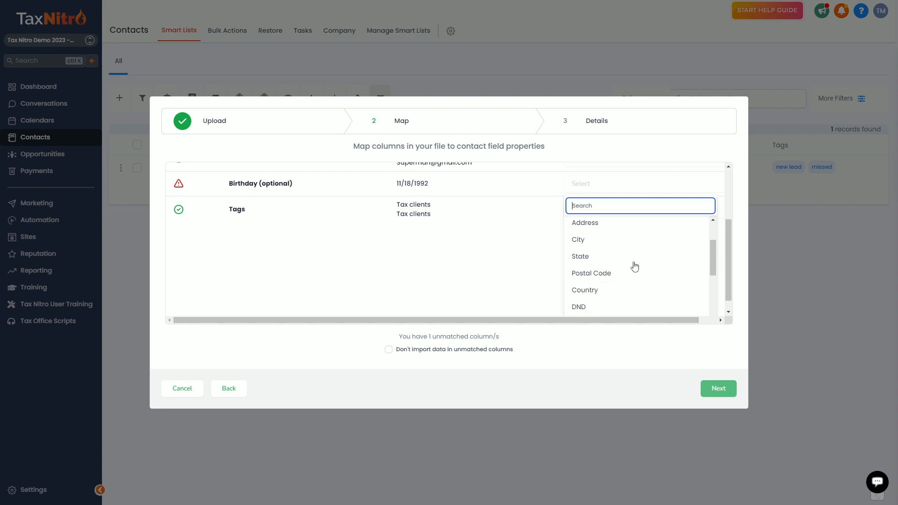
{"action": "left_click", "coordinate": [598, 242]}
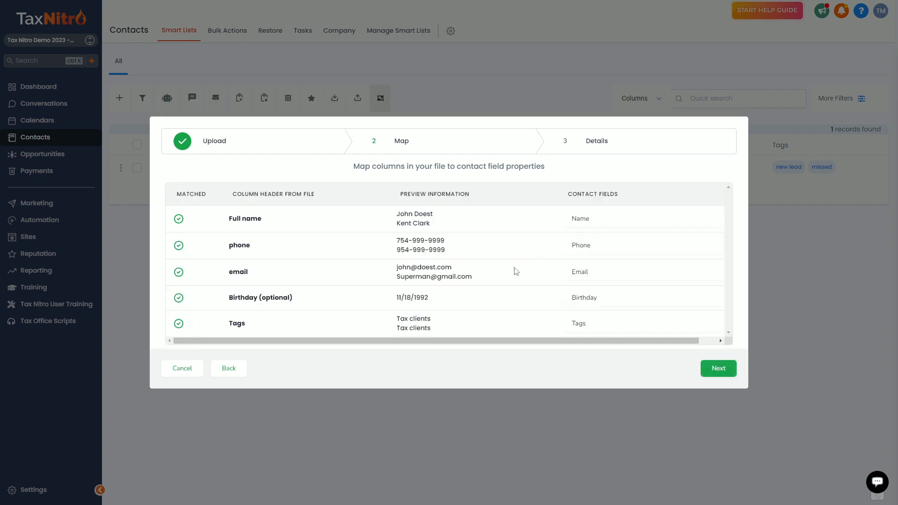
Review the contact field choices offered for the Birthday (optional) column, keeping the current mapping
{"action": "left_click", "coordinate": [595, 315]}
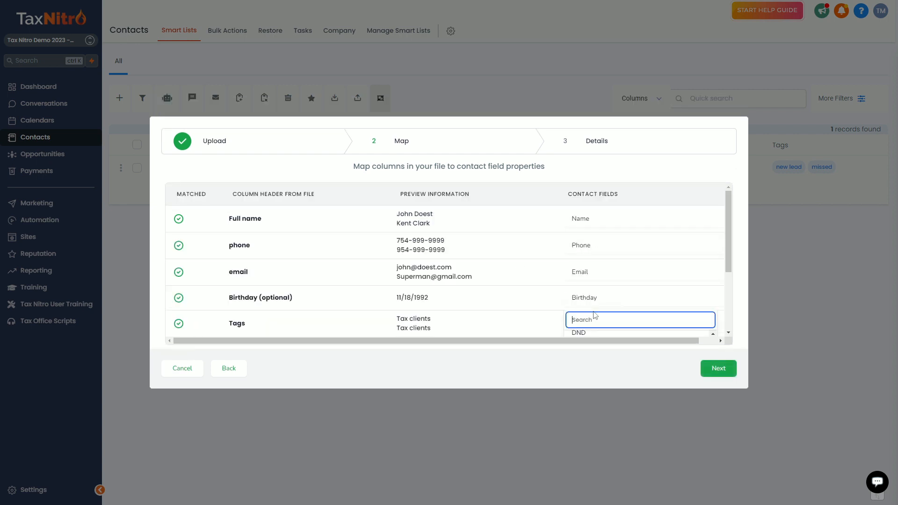
{"action": "left_click", "coordinate": [542, 308]}
{"action": "left_click", "coordinate": [585, 316]}
{"action": "left_click", "coordinate": [529, 303]}
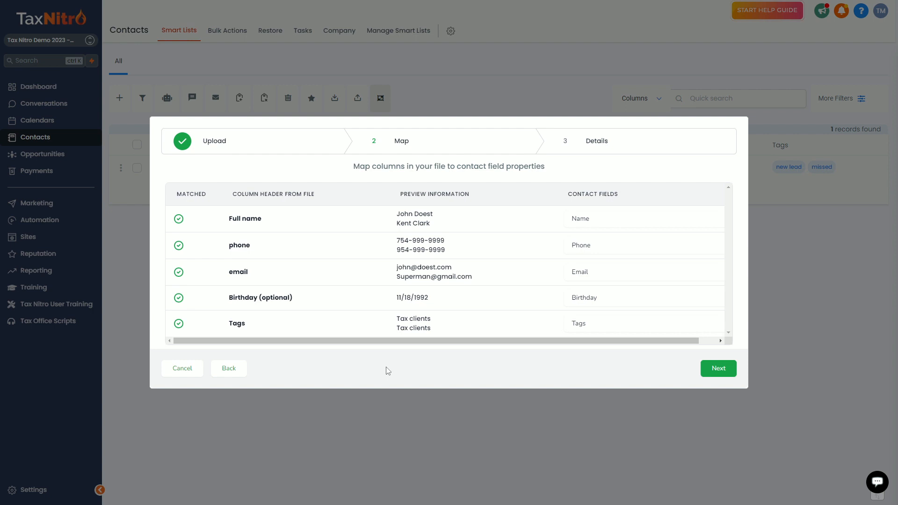
Accept the column mapping and expand the advanced import options, keeping Add New and Update Existing Contact Records selected
{"action": "left_click", "coordinate": [701, 370]}
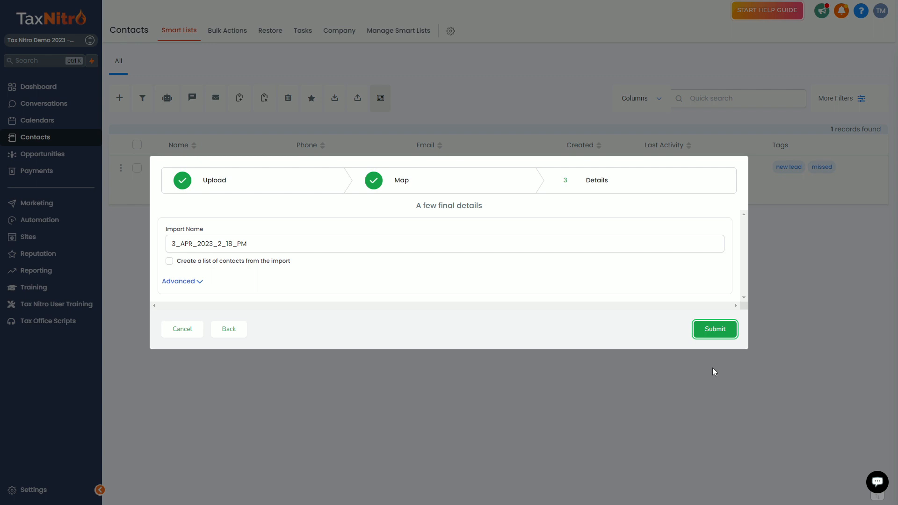
{"action": "left_click", "coordinate": [178, 287]}
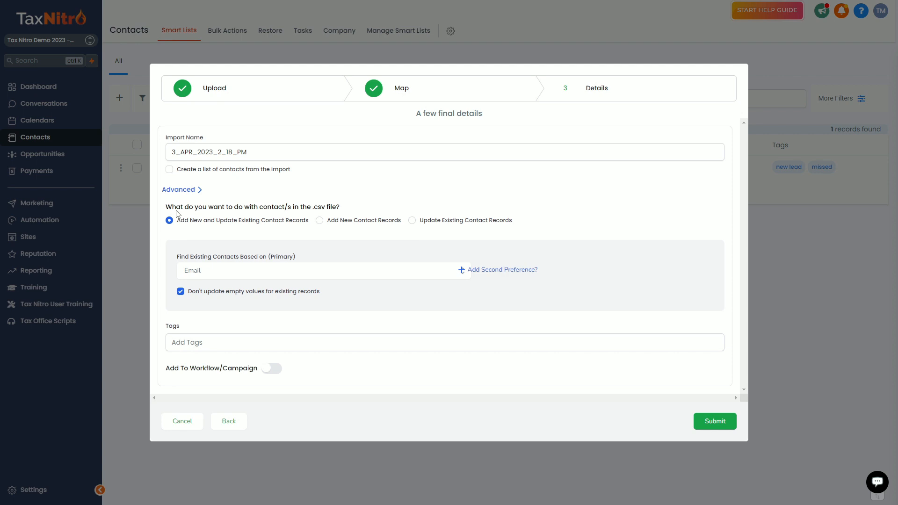
{"action": "left_click_drag", "start_coordinate": [177, 228], "coordinate": [307, 227]}
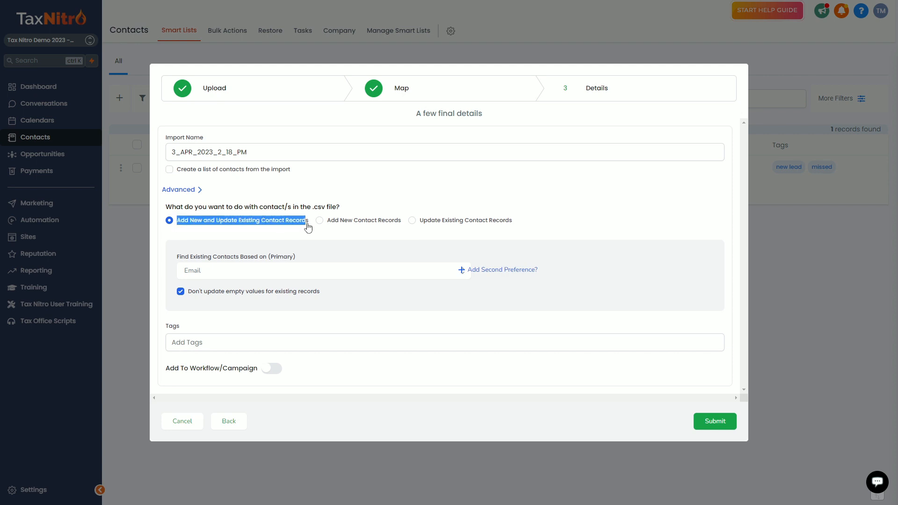
{"action": "left_click", "coordinate": [280, 248]}
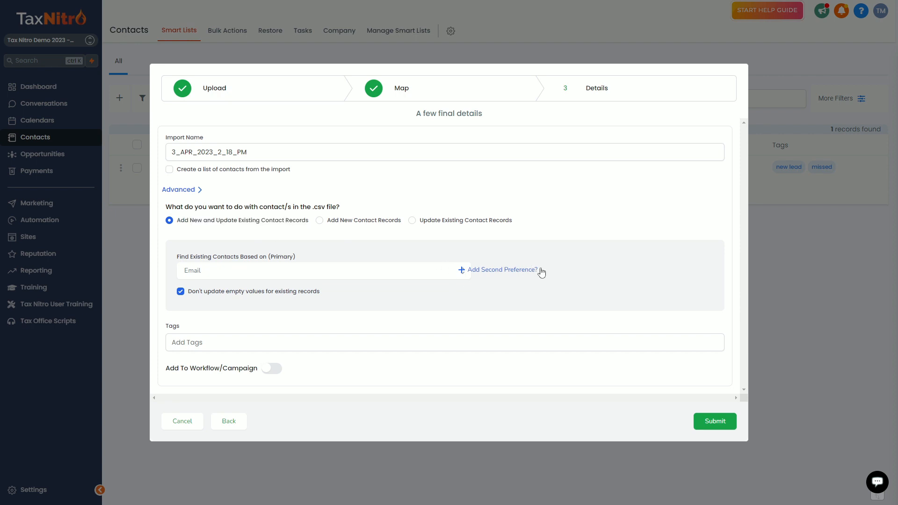
Match existing contacts by Phone as the primary preference and Email as an added secondary preference
{"action": "left_click", "coordinate": [502, 271]}
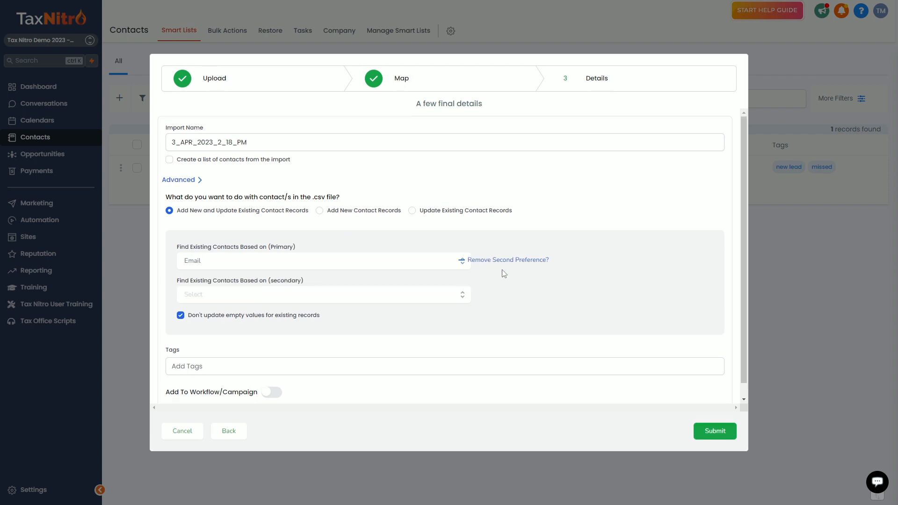
{"action": "left_click", "coordinate": [182, 268]}
{"action": "left_click", "coordinate": [202, 303]}
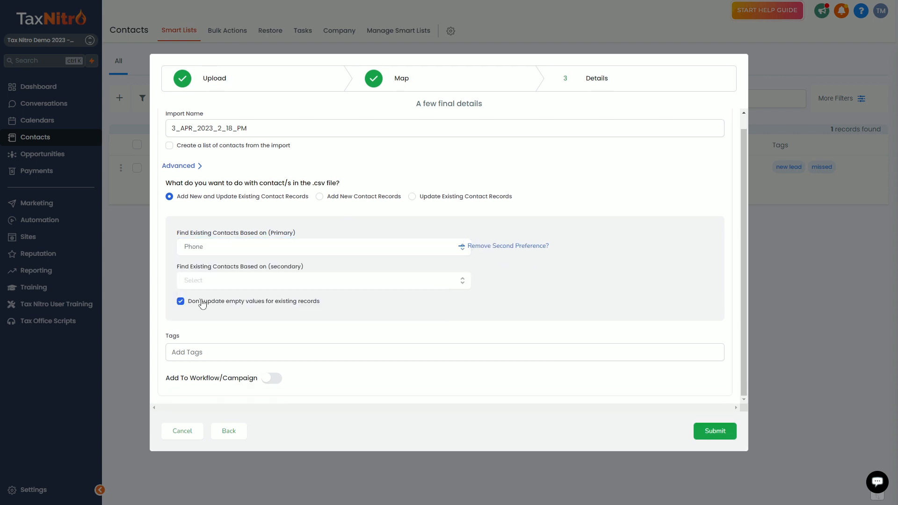
{"action": "left_click", "coordinate": [217, 282]}
{"action": "left_click", "coordinate": [211, 300]}
Turn off "Don't update empty values for existing records" and submit the import without additional tags
{"action": "left_click_drag", "start_coordinate": [334, 305], "coordinate": [182, 306]}
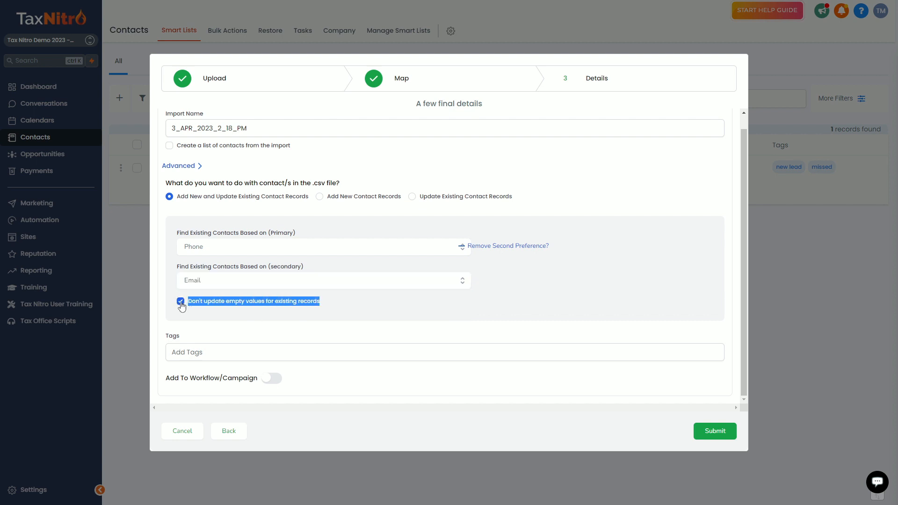
{"action": "left_click", "coordinate": [181, 305]}
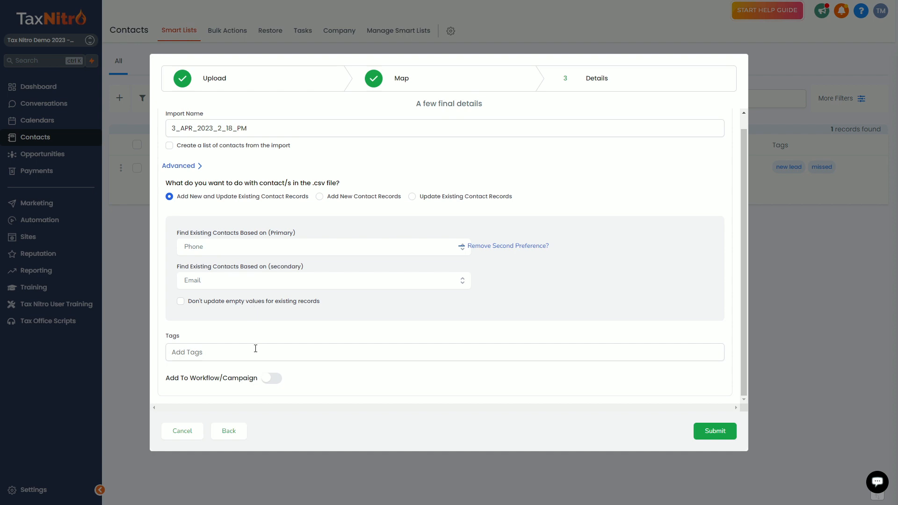
{"action": "left_click_drag", "start_coordinate": [160, 340], "coordinate": [207, 340]}
{"action": "left_click_drag", "start_coordinate": [897, 31], "coordinate": [436, 30]}
{"action": "left_click", "coordinate": [219, 351]}
{"action": "left_click", "coordinate": [226, 335]}
{"action": "left_click", "coordinate": [714, 432]}
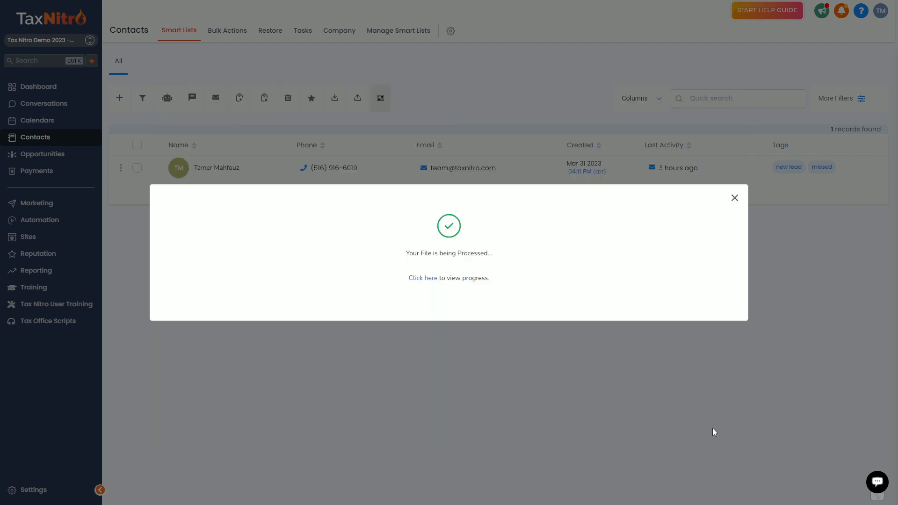
Open the import progress list and check the status of the 3_APR_2023_2_18_PM bulk import
{"action": "left_click", "coordinate": [425, 280]}
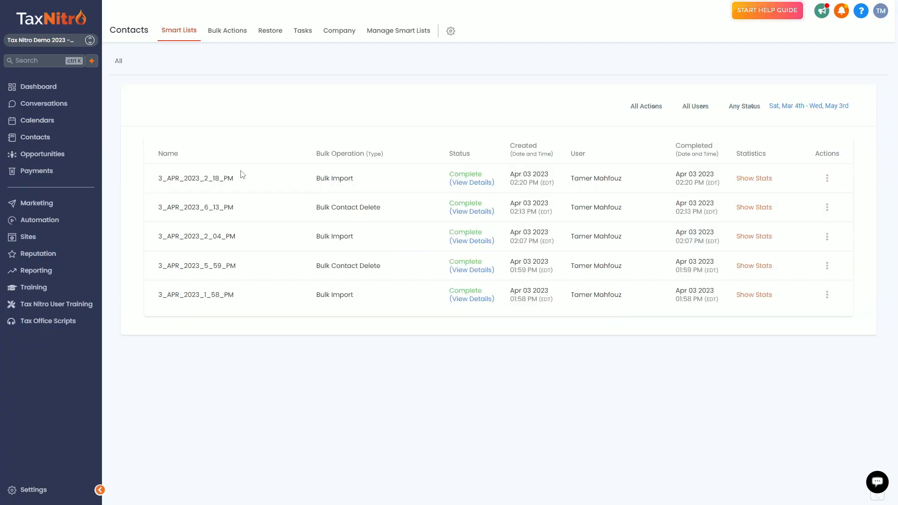
{"action": "left_click_drag", "start_coordinate": [152, 179], "coordinate": [814, 178]}
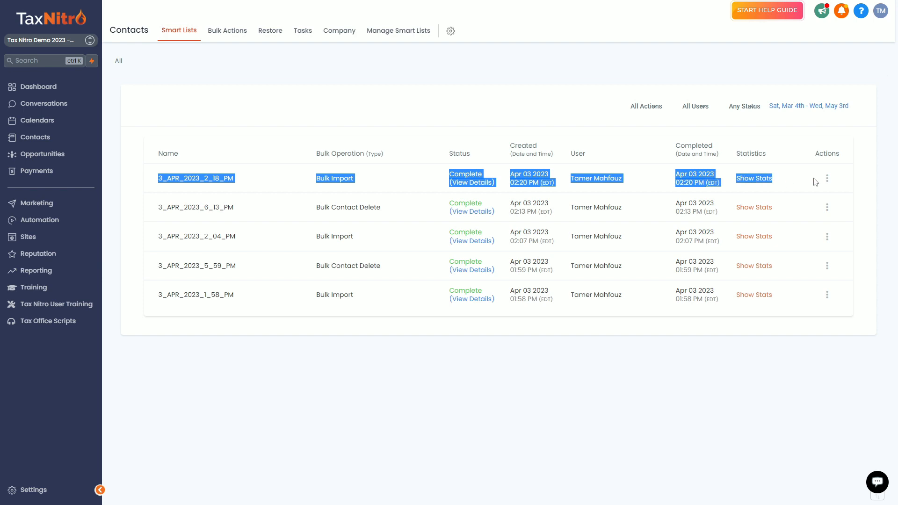
{"action": "left_click", "coordinate": [814, 178]}
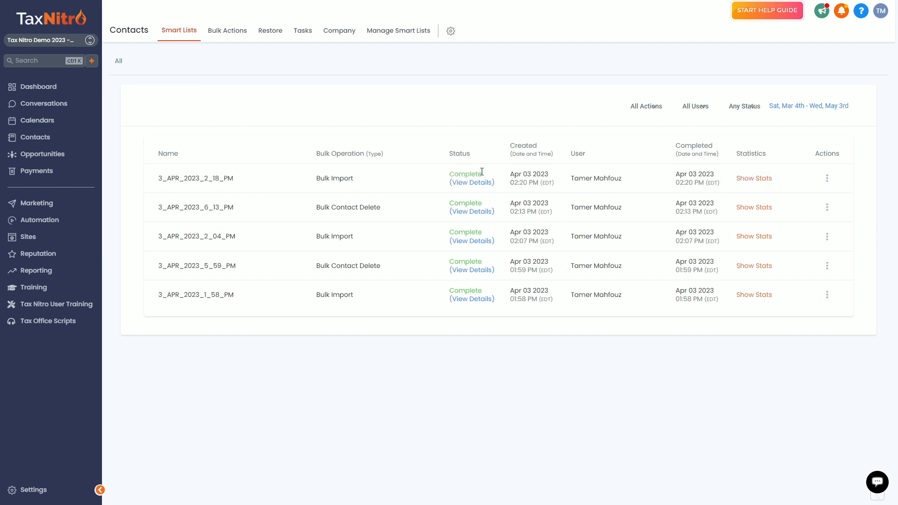
{"action": "left_click_drag", "start_coordinate": [482, 172], "coordinate": [447, 175]}
{"action": "left_click", "coordinate": [447, 175]}
{"action": "left_click", "coordinate": [479, 182]}
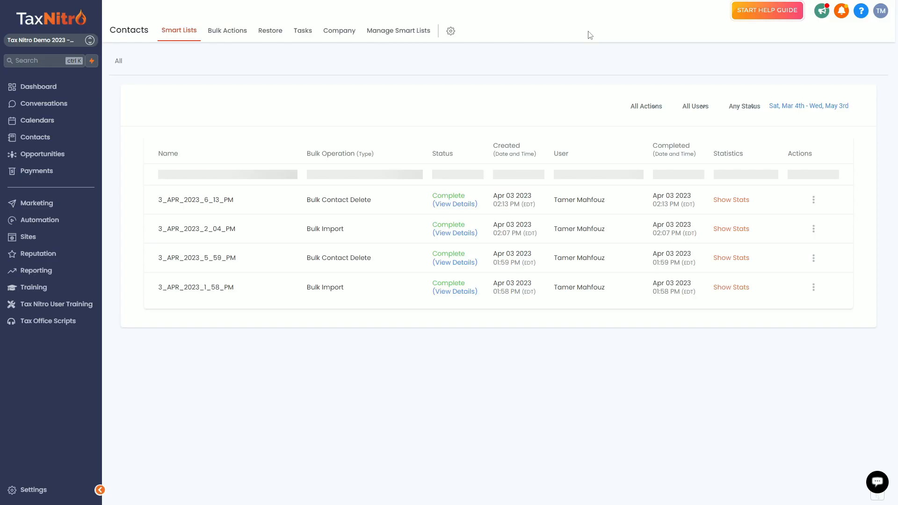
{"action": "left_click", "coordinate": [594, 18]}
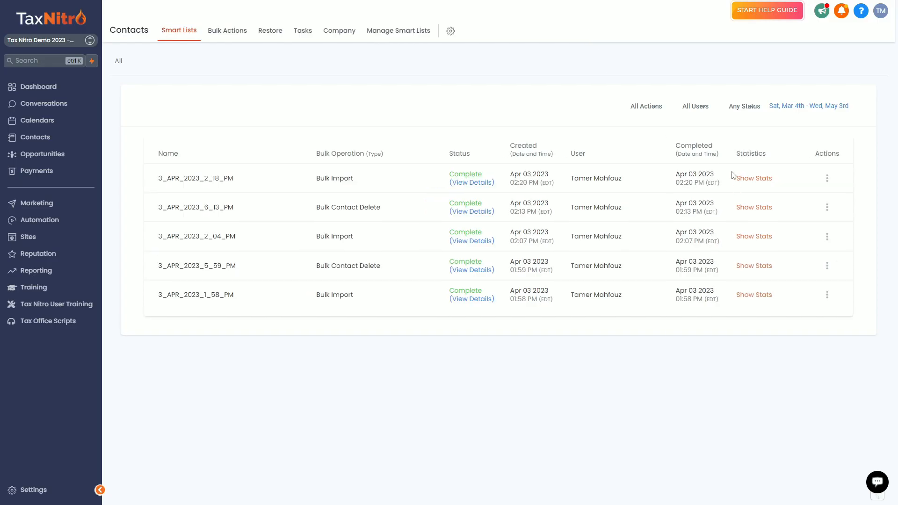
Show the statistics of the 3_APR_2023_2_18_PM import and review its created, updated and error figures
{"action": "left_click", "coordinate": [750, 182]}
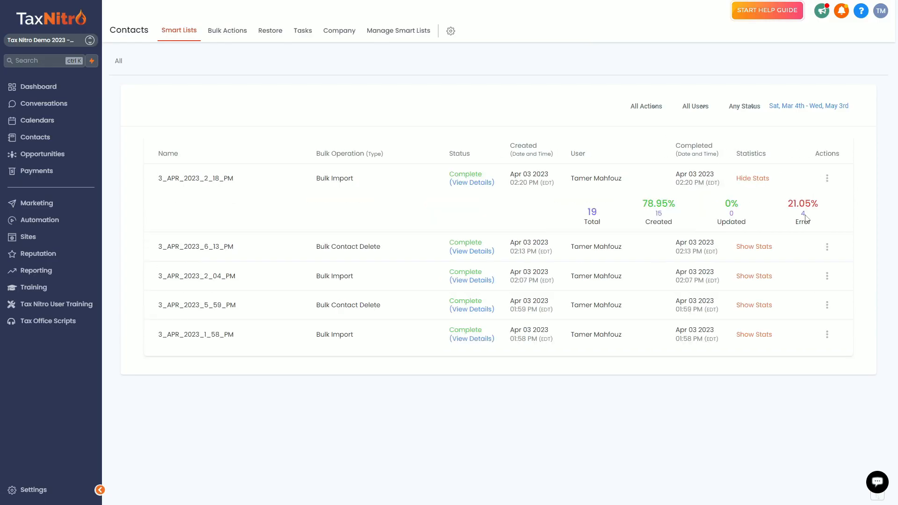
{"action": "left_click_drag", "start_coordinate": [811, 225], "coordinate": [643, 196]}
{"action": "left_click", "coordinate": [643, 197]}
Open the error log of the 3_APR_2023_2_18_PM import, read its error messages and close it
{"action": "left_click", "coordinate": [827, 178]}
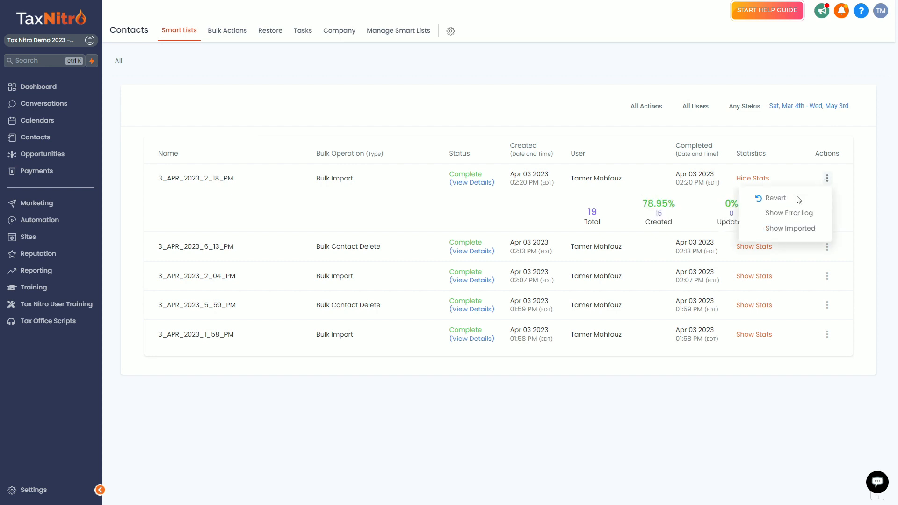
{"action": "left_click", "coordinate": [798, 216]}
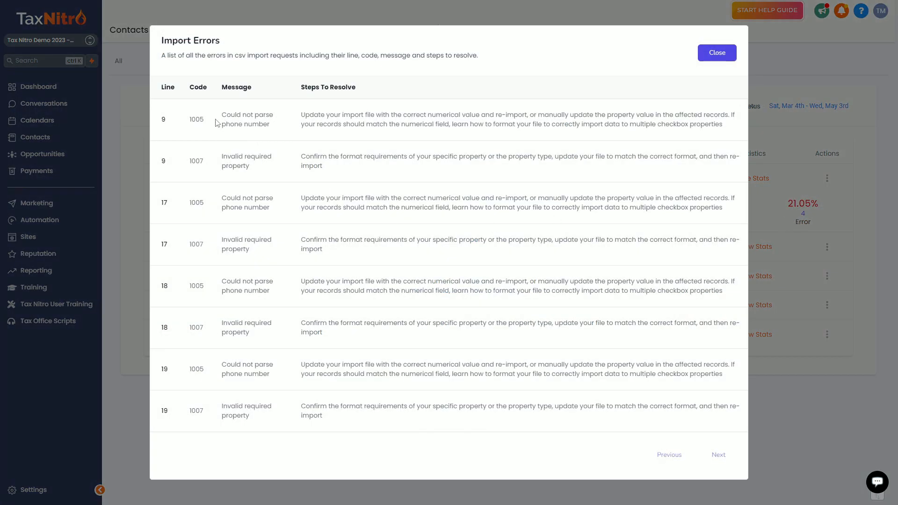
{"action": "left_click_drag", "start_coordinate": [222, 114], "coordinate": [294, 136]}
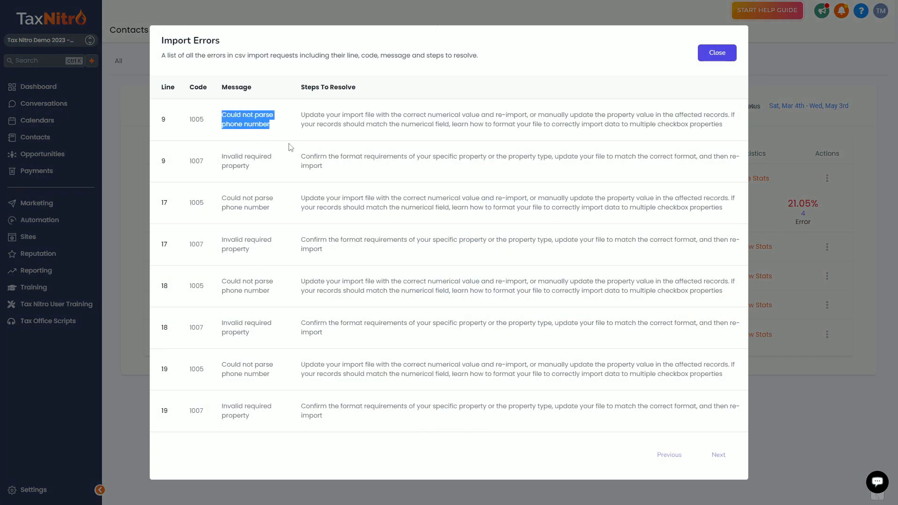
{"action": "left_click_drag", "start_coordinate": [221, 202], "coordinate": [285, 210]}
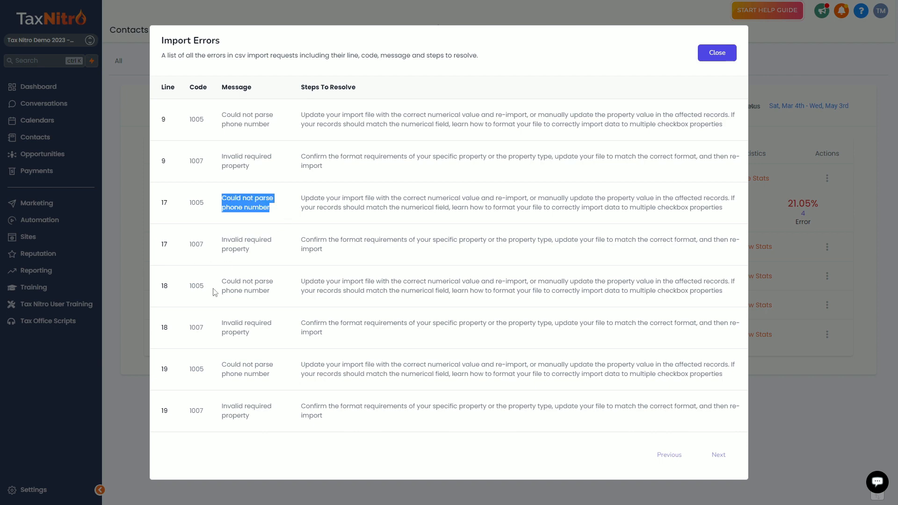
{"action": "left_click_drag", "start_coordinate": [221, 281], "coordinate": [284, 299]}
{"action": "left_click", "coordinate": [148, 208]}
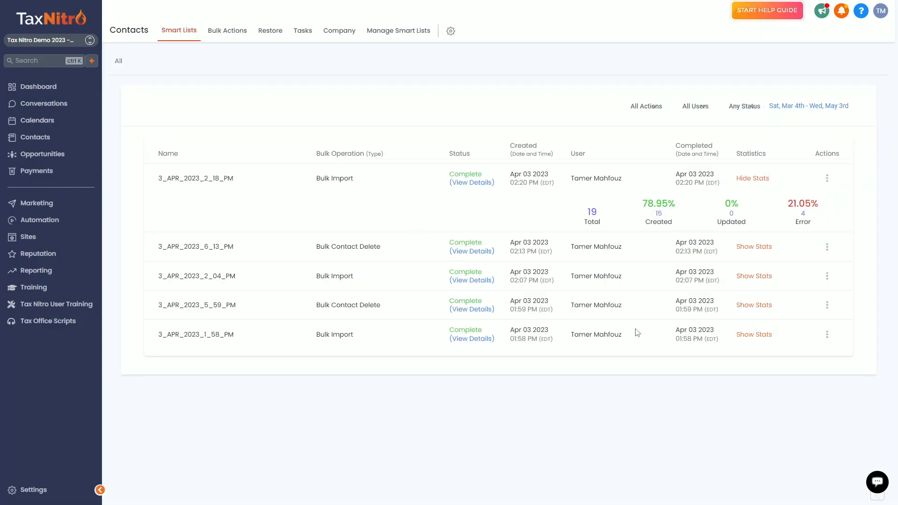
Reopen the import's error log and identify the line numbers of the failed records
{"action": "left_click", "coordinate": [827, 179]}
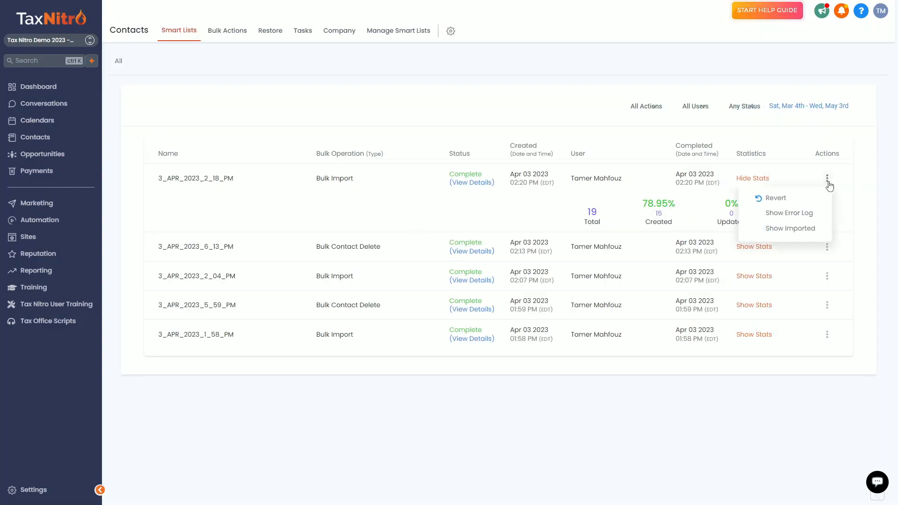
{"action": "left_click", "coordinate": [806, 214]}
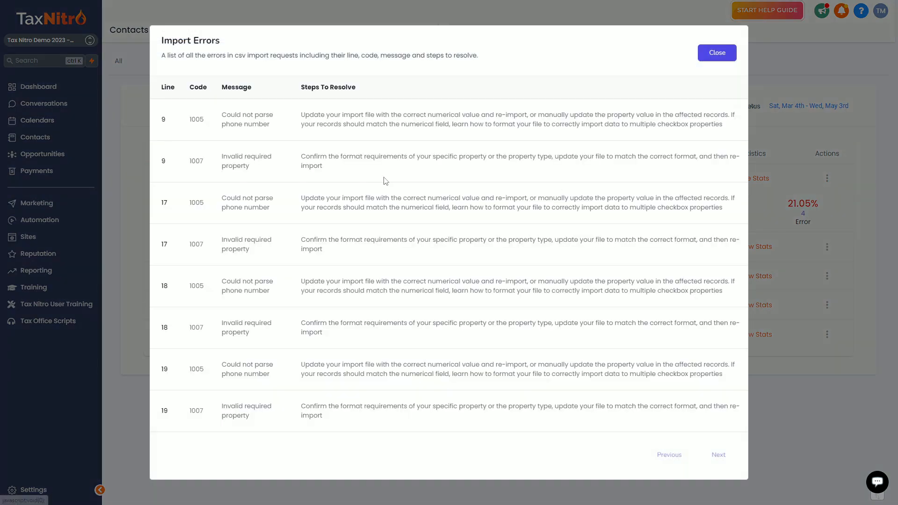
{"action": "double_click", "coordinate": [163, 203]}
{"action": "double_click", "coordinate": [164, 286]}
{"action": "double_click", "coordinate": [165, 369]}
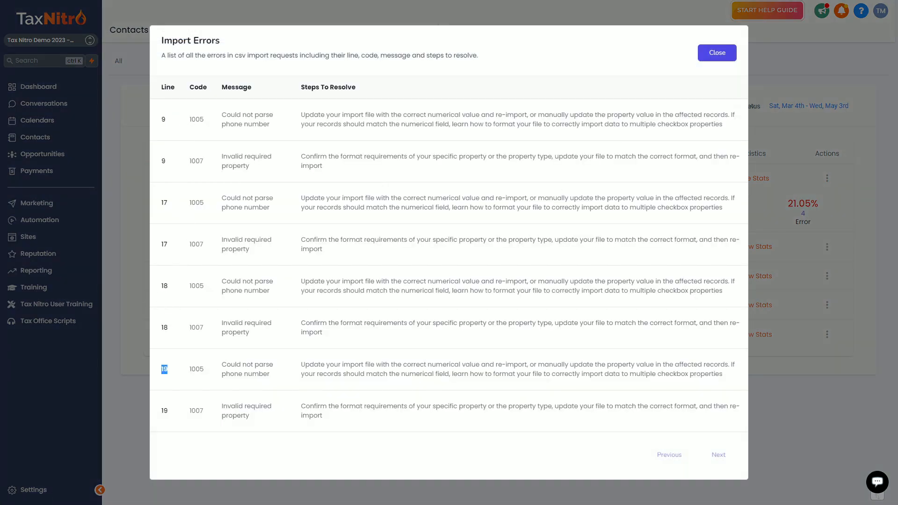
Switch to the Tax Nitro Dummy List spreadsheet and locate the record for error line 9, excluding the header row from the count
{"action": "left_click_drag", "start_coordinate": [897, 23], "coordinate": [527, 36]}
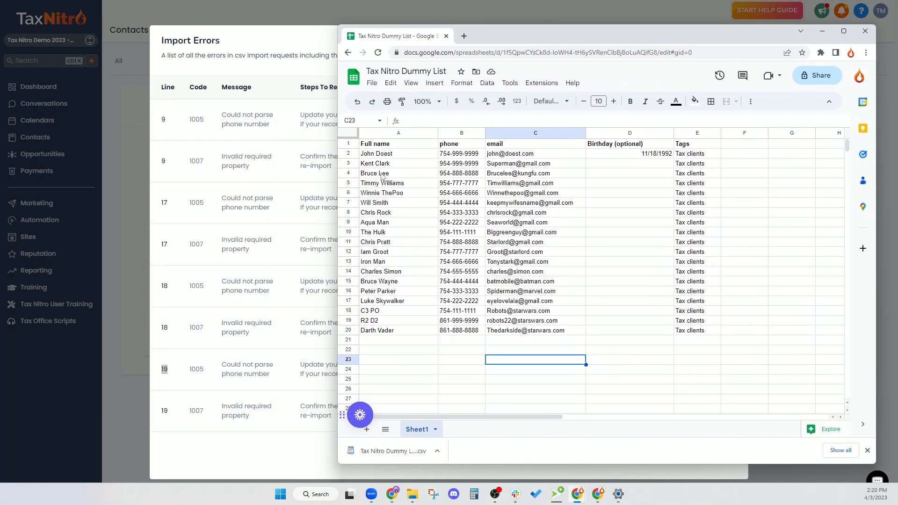
{"action": "left_click", "coordinate": [378, 233]}
{"action": "left_click", "coordinate": [348, 143]}
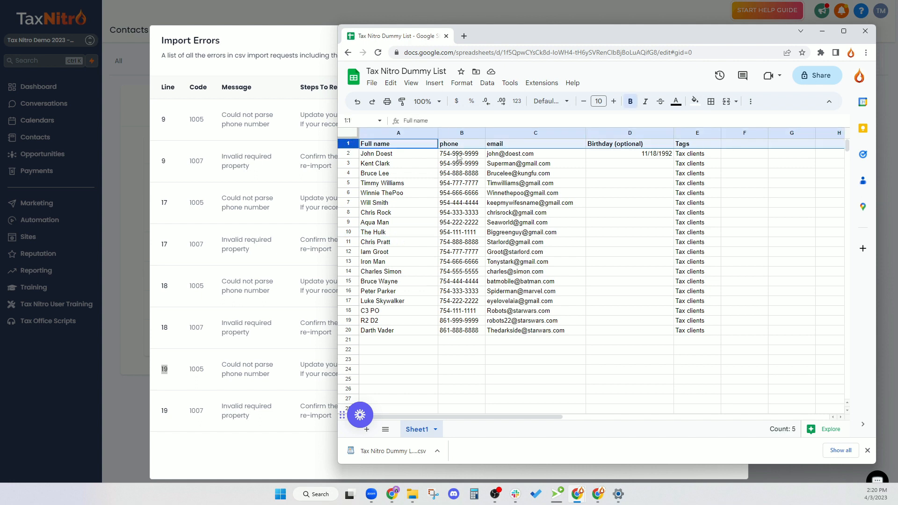
{"action": "left_click", "coordinate": [375, 234]}
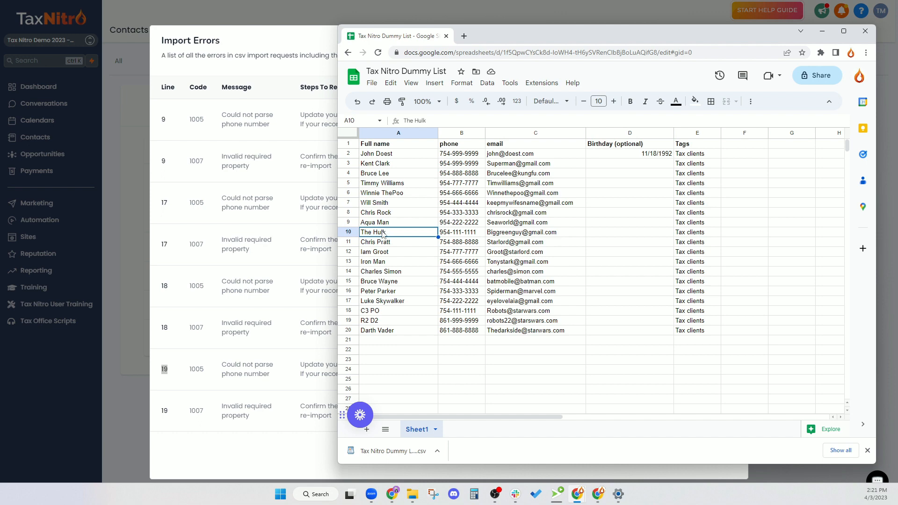
Return to TaxNitro, close the error log, search the contacts for "hulk" and clear the search
{"action": "left_click", "coordinate": [247, 236]}
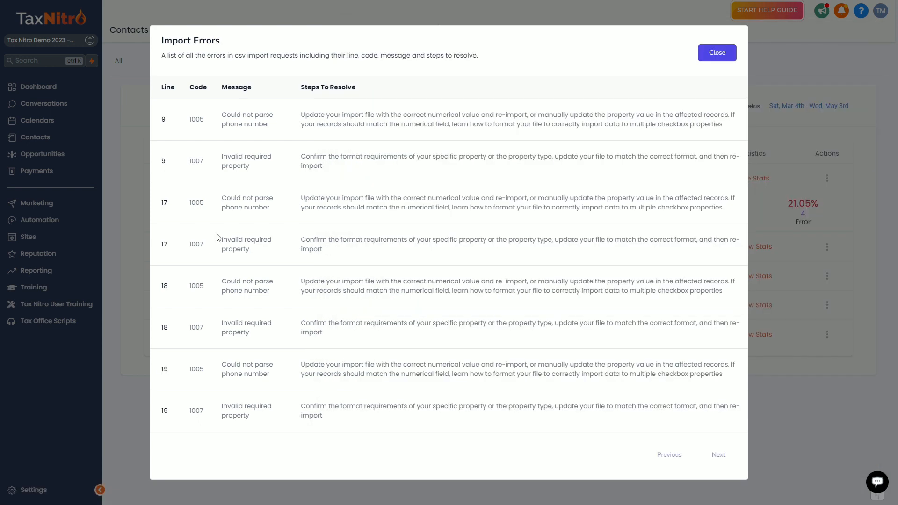
{"action": "left_click", "coordinate": [118, 225]}
{"action": "left_click", "coordinate": [39, 141]}
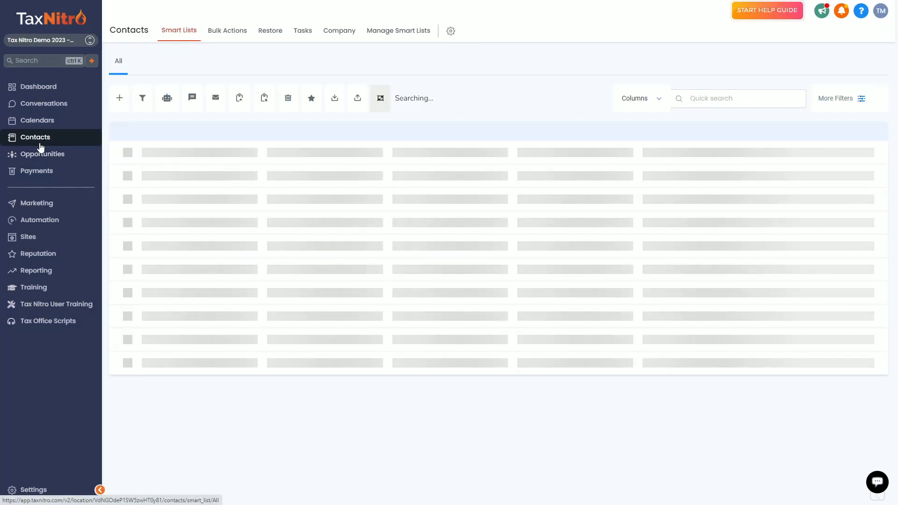
{"action": "left_click", "coordinate": [713, 102]}
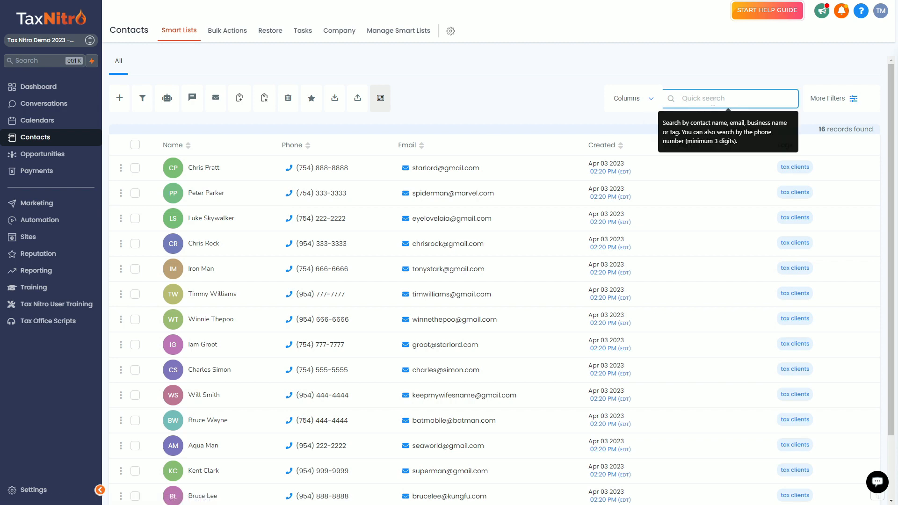
{"action": "type", "text": "hulk"}
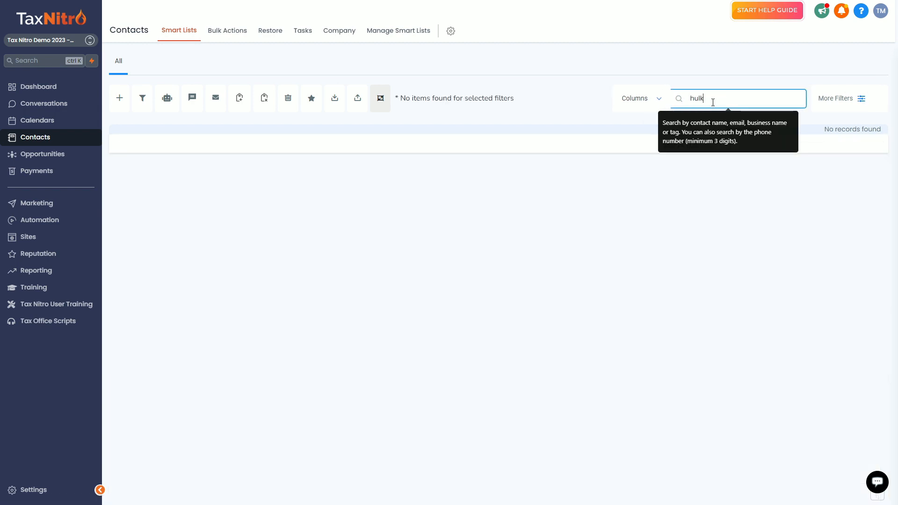
{"action": "key", "text": "BackSpace"}
{"action": "key", "text": "BackSpace"}
{"action": "key", "text": "BackSpace"}
{"action": "key", "text": "BackSpace"}
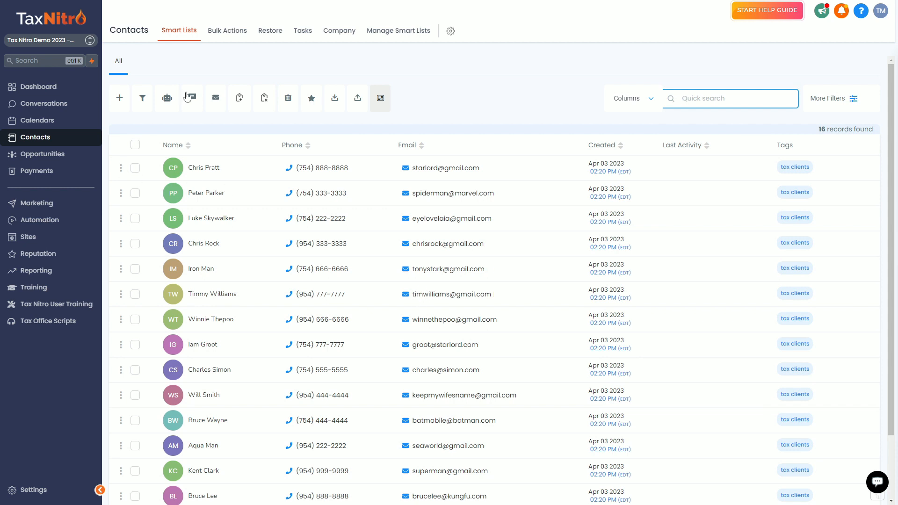
Open the contacts' bulk actions, show the statistics of the 3_APR_2023_2_18_PM import and view its available actions
{"action": "left_click", "coordinate": [235, 33]}
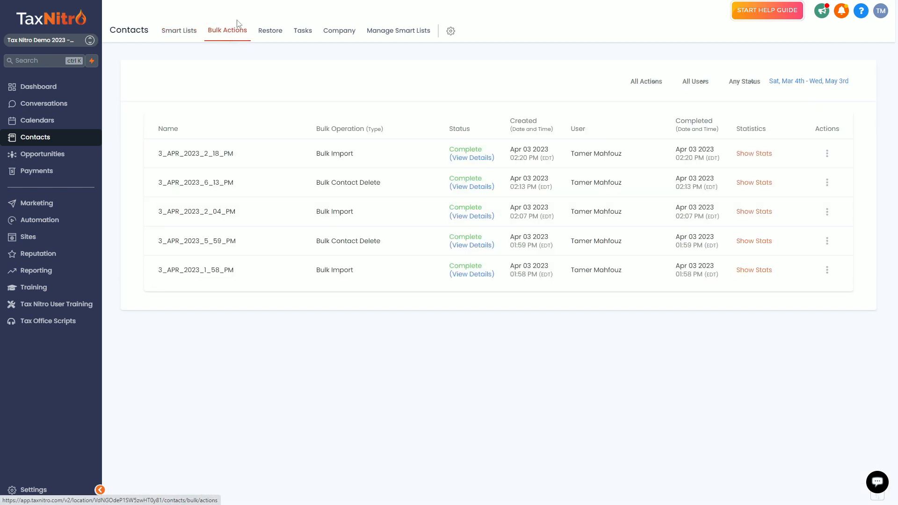
{"action": "left_click", "coordinate": [752, 155]}
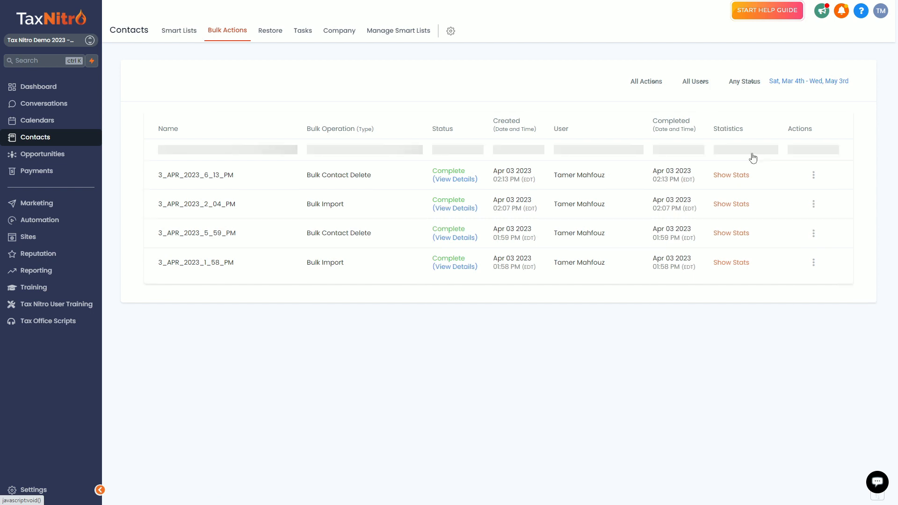
{"action": "left_click_drag", "start_coordinate": [809, 193], "coordinate": [792, 185]}
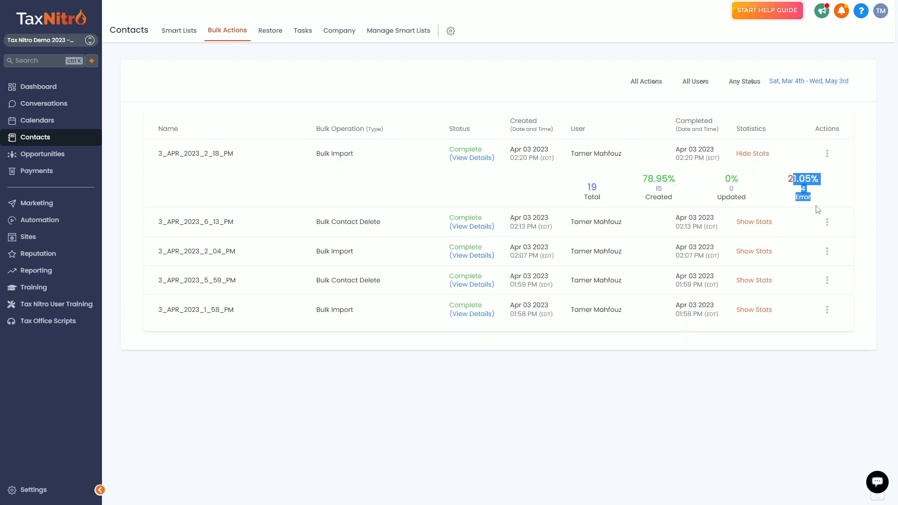
{"action": "left_click", "coordinate": [827, 154]}
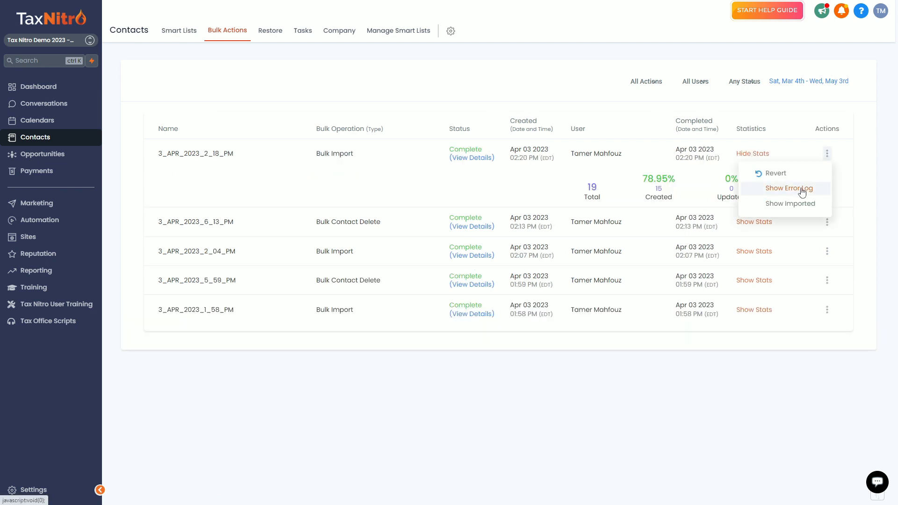
{"action": "left_click", "coordinate": [597, 162]}
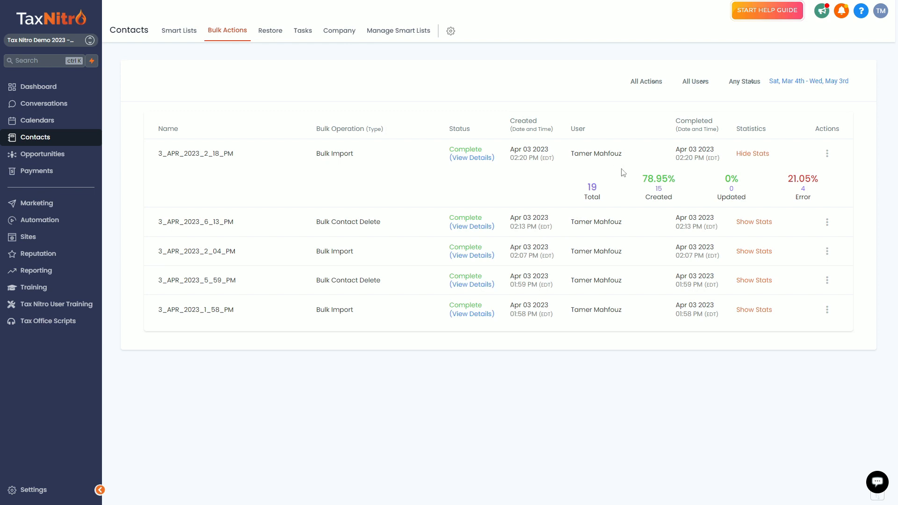
Return to the contacts list and examine the last contact's details and tags and the total record count
{"action": "left_click", "coordinate": [180, 32]}
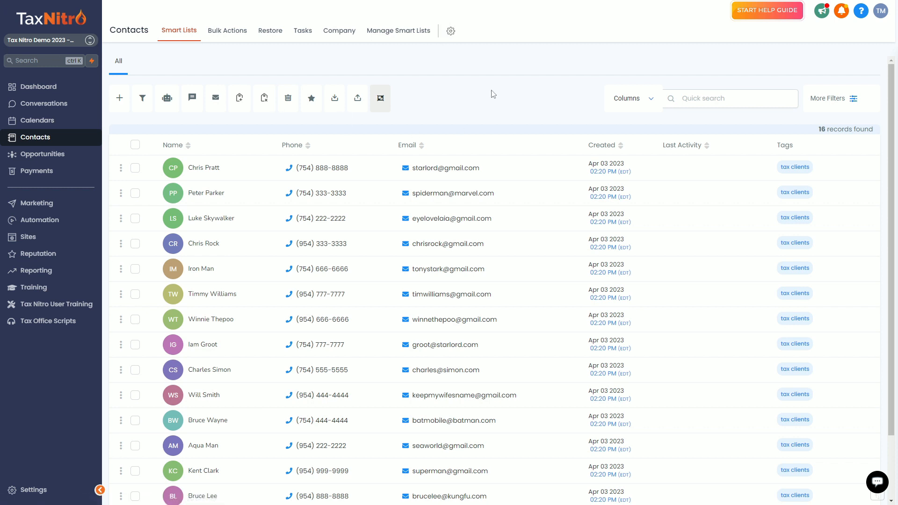
{"action": "scroll", "coordinate": [576, 151], "scroll_direction": "down", "scroll_amount": 2}
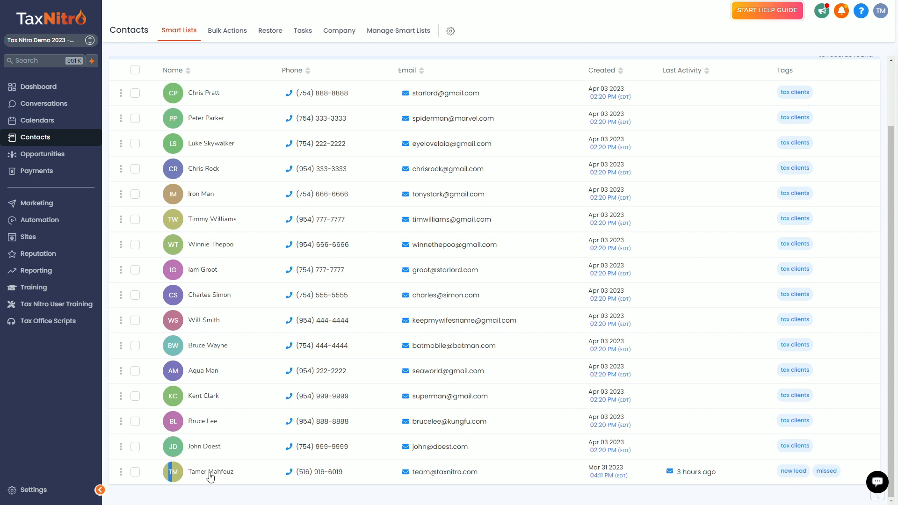
{"action": "left_click_drag", "start_coordinate": [167, 474], "coordinate": [836, 467]}
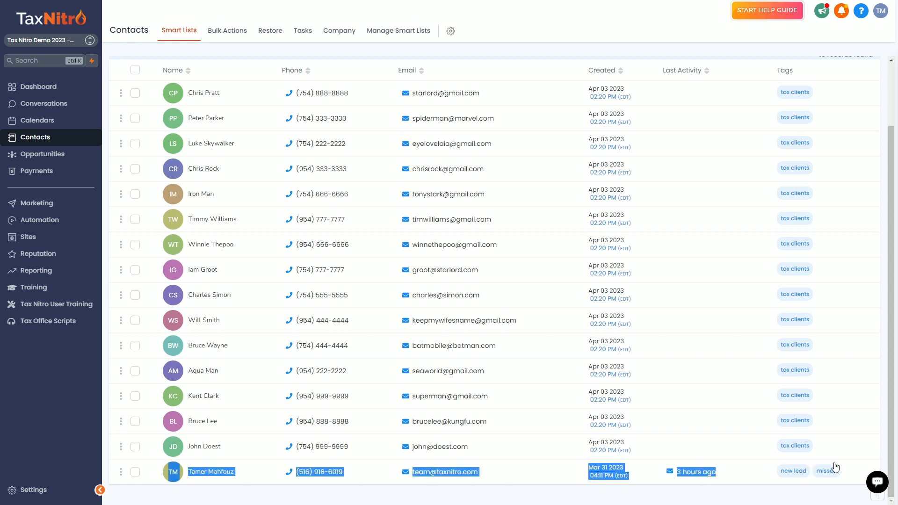
{"action": "left_click", "coordinate": [790, 489]}
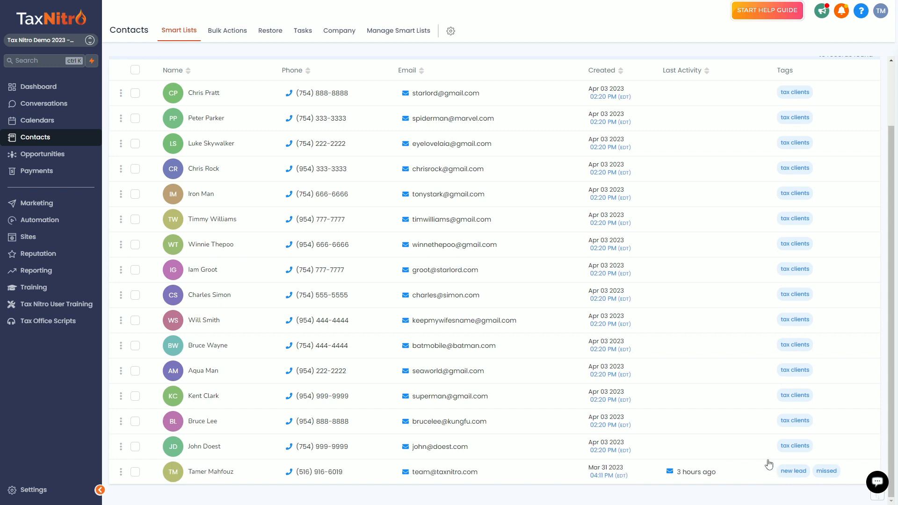
{"action": "scroll", "coordinate": [769, 466], "scroll_direction": "up", "scroll_amount": 2}
{"action": "left_click_drag", "start_coordinate": [817, 129], "coordinate": [879, 131]}
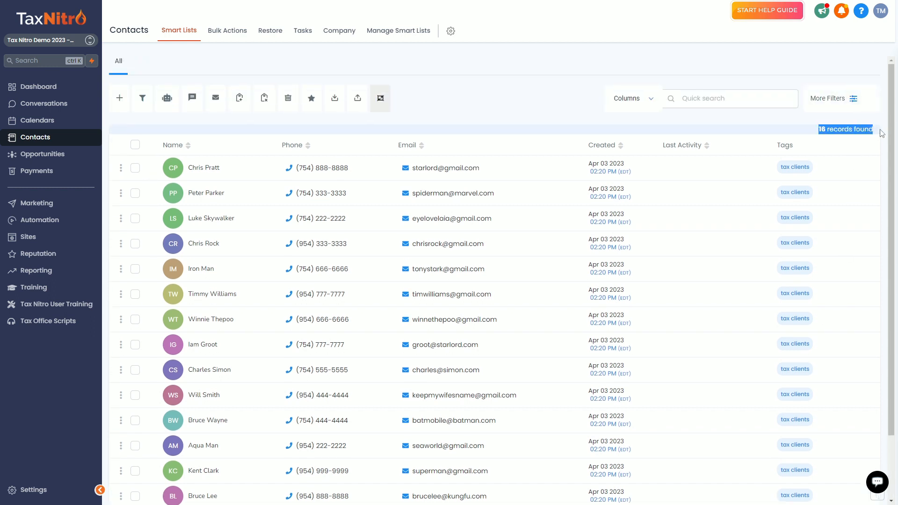
{"action": "left_click", "coordinate": [136, 145]}
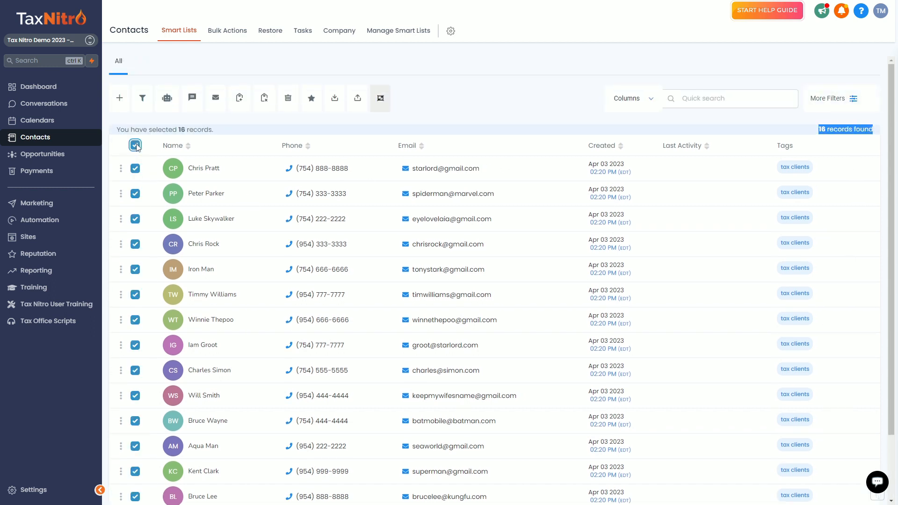
{"action": "left_click", "coordinate": [135, 145]}
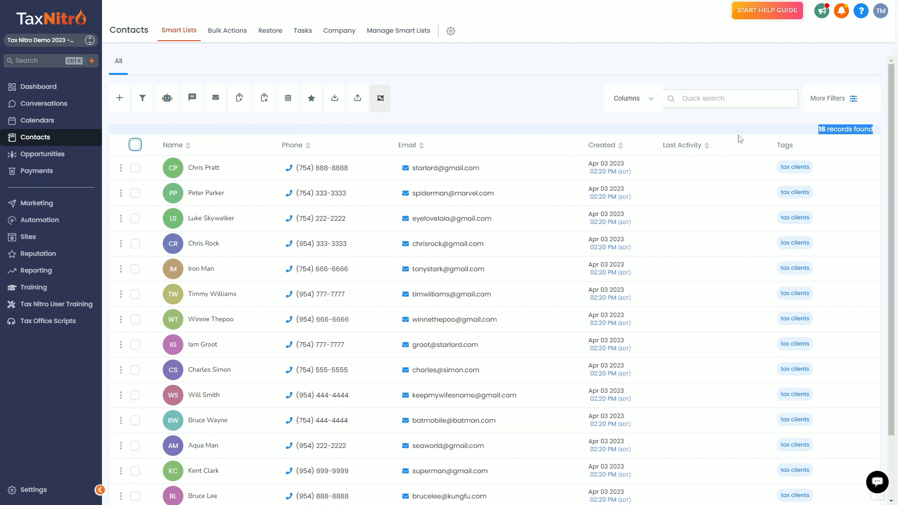
Filter the contacts list to those whose tag is "tax clients"
{"action": "left_click", "coordinate": [828, 99]}
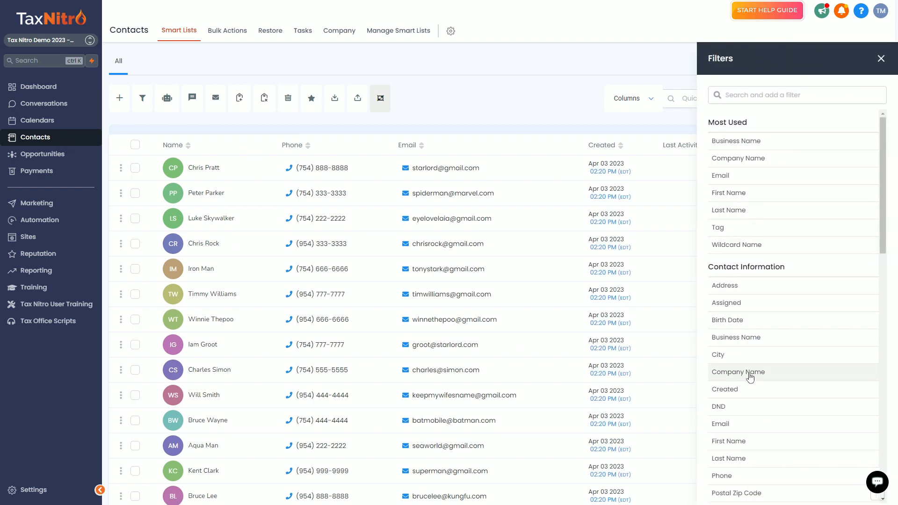
{"action": "left_click", "coordinate": [744, 95]}
{"action": "type", "text": "tag"}
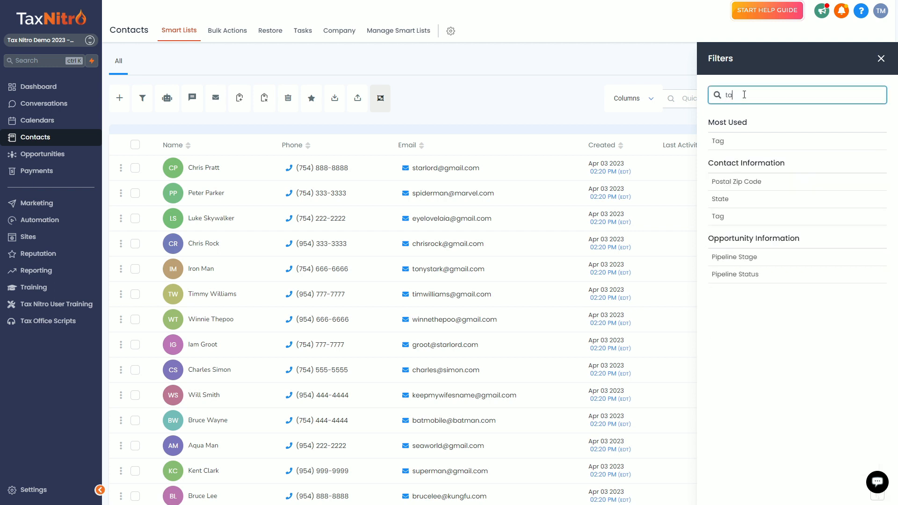
{"action": "left_click", "coordinate": [733, 149]}
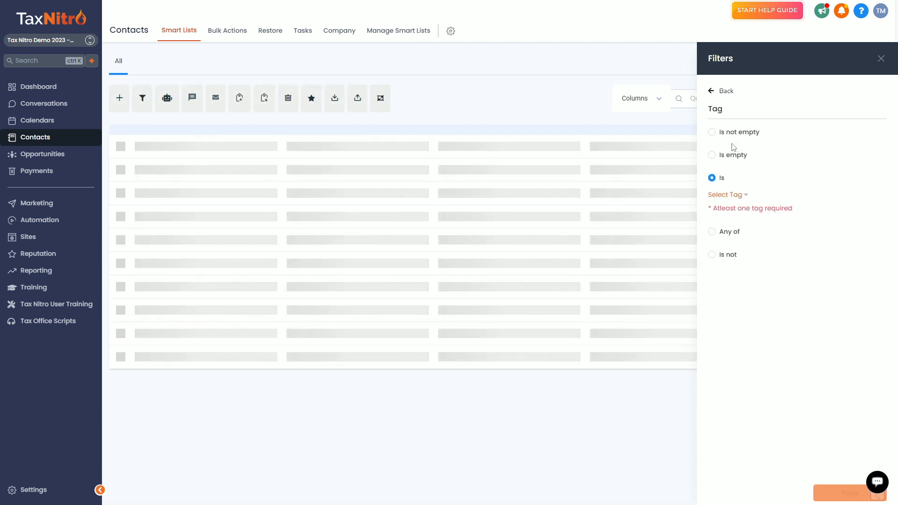
{"action": "left_click", "coordinate": [727, 195]}
{"action": "scroll", "coordinate": [747, 280], "scroll_direction": "down", "scroll_amount": 3}
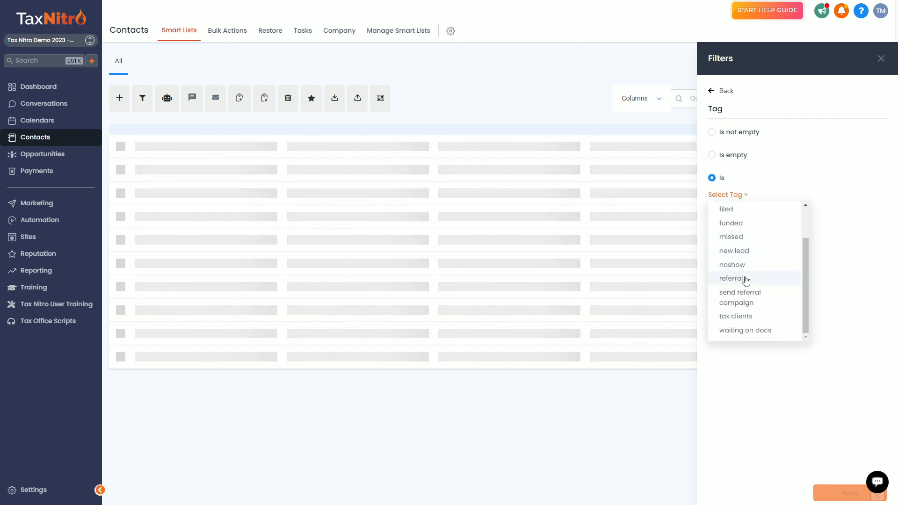
{"action": "left_click", "coordinate": [736, 317]}
{"action": "left_click", "coordinate": [841, 493]}
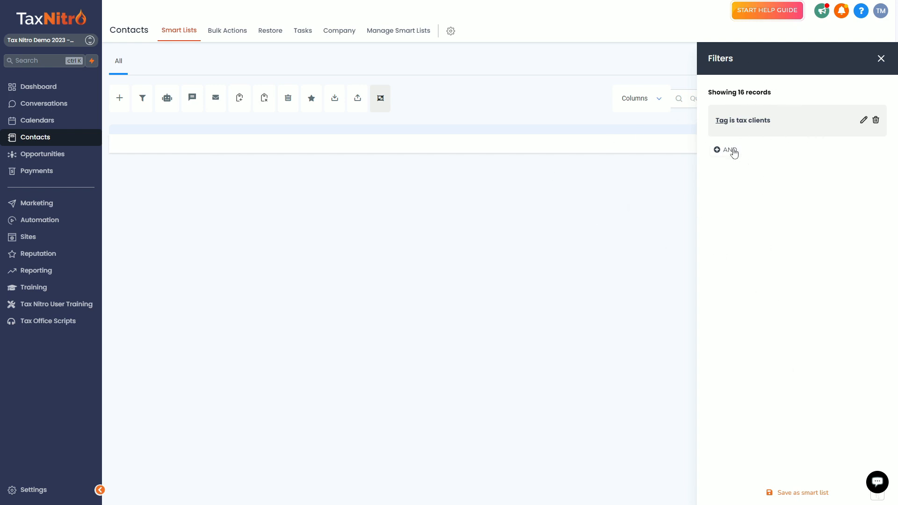
{"action": "left_click", "coordinate": [881, 58]}
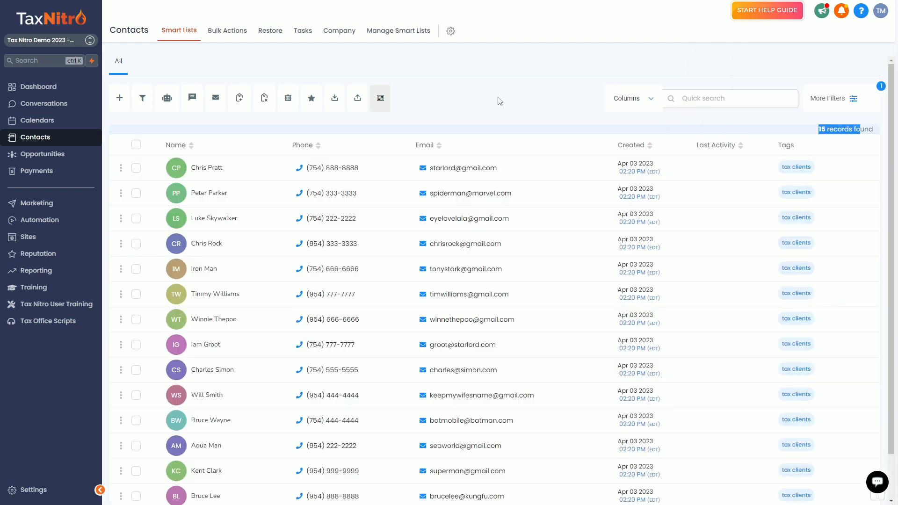
{"action": "left_click", "coordinate": [500, 101]}
View the support chat form with all filtered contacts selected, closing the chat and clearing the selection
{"action": "left_click", "coordinate": [136, 146]}
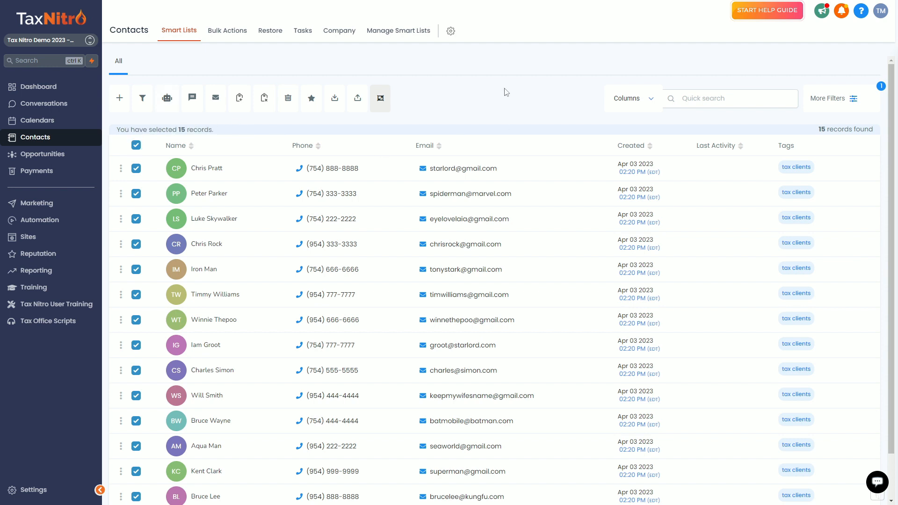
{"action": "left_click", "coordinate": [878, 483]}
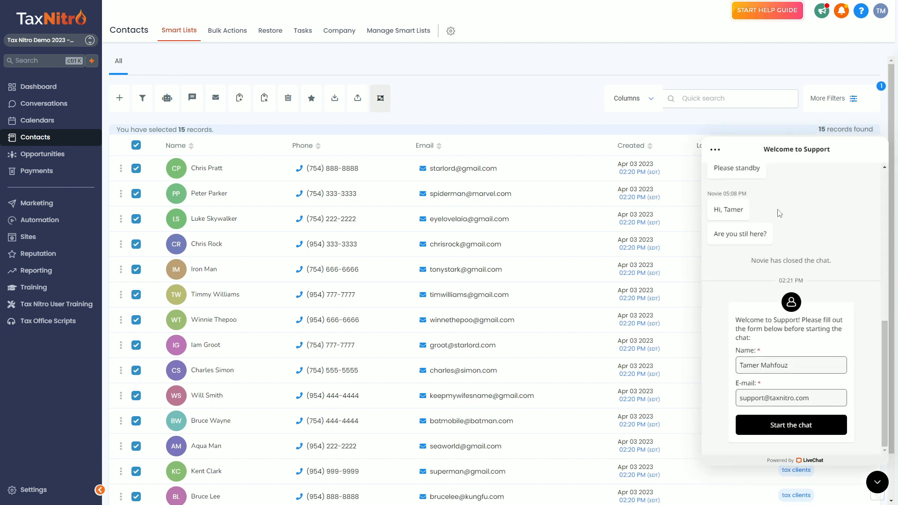
{"action": "left_click", "coordinate": [878, 482]}
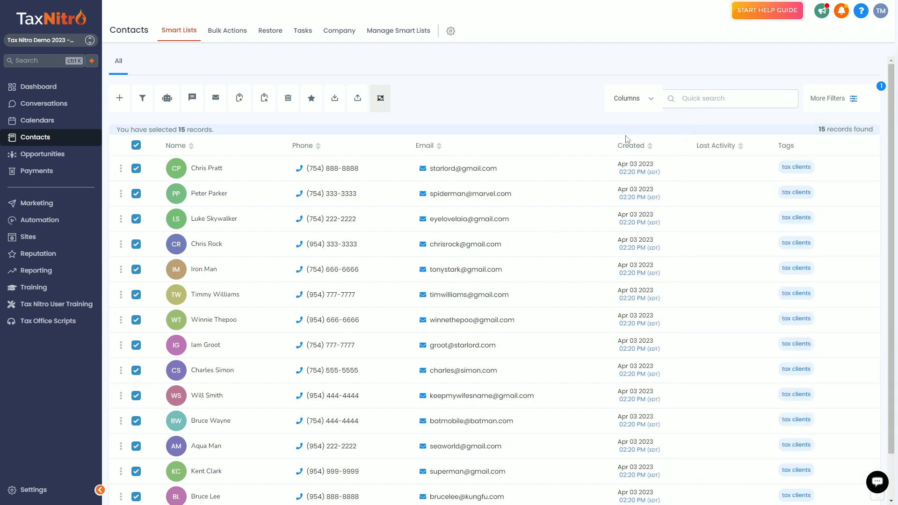
{"action": "left_click", "coordinate": [137, 145]}
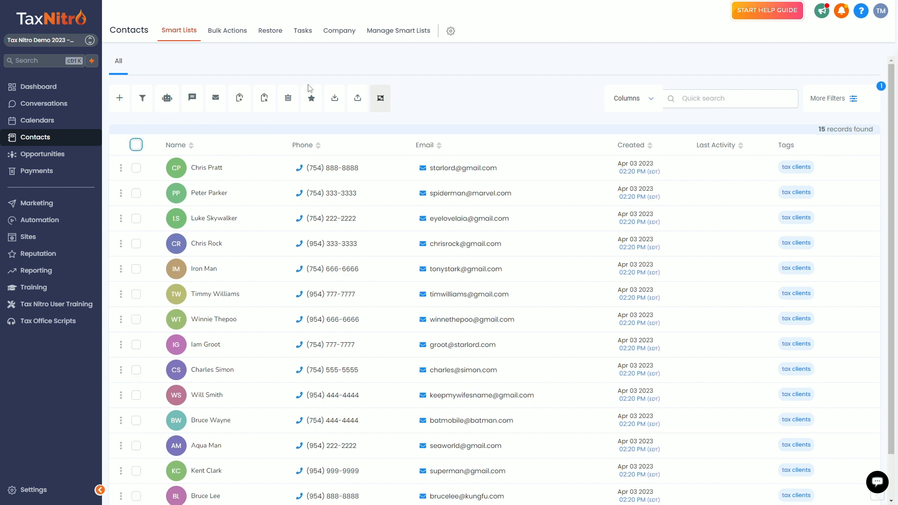